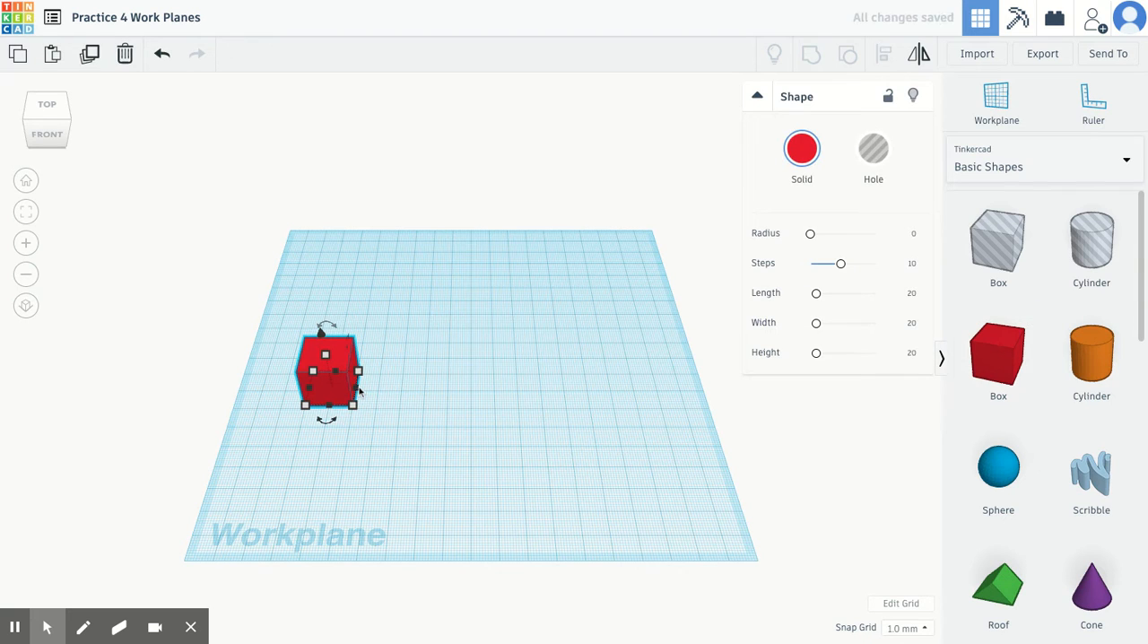
Enlarge the red box to 60 mm and move it to the middle of the workplane
{"action": "left_click_drag", "start_coordinate": [361, 378], "coordinate": [455, 357], "text": "shift"}
{"action": "left_click", "coordinate": [396, 461]}
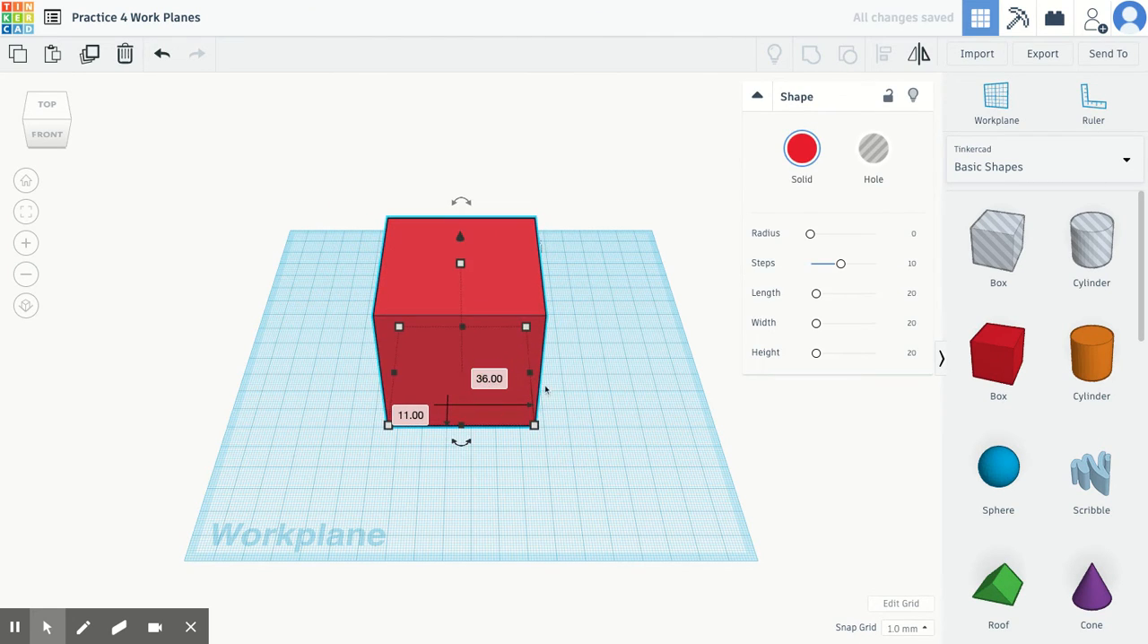
{"action": "left_click", "coordinate": [624, 421]}
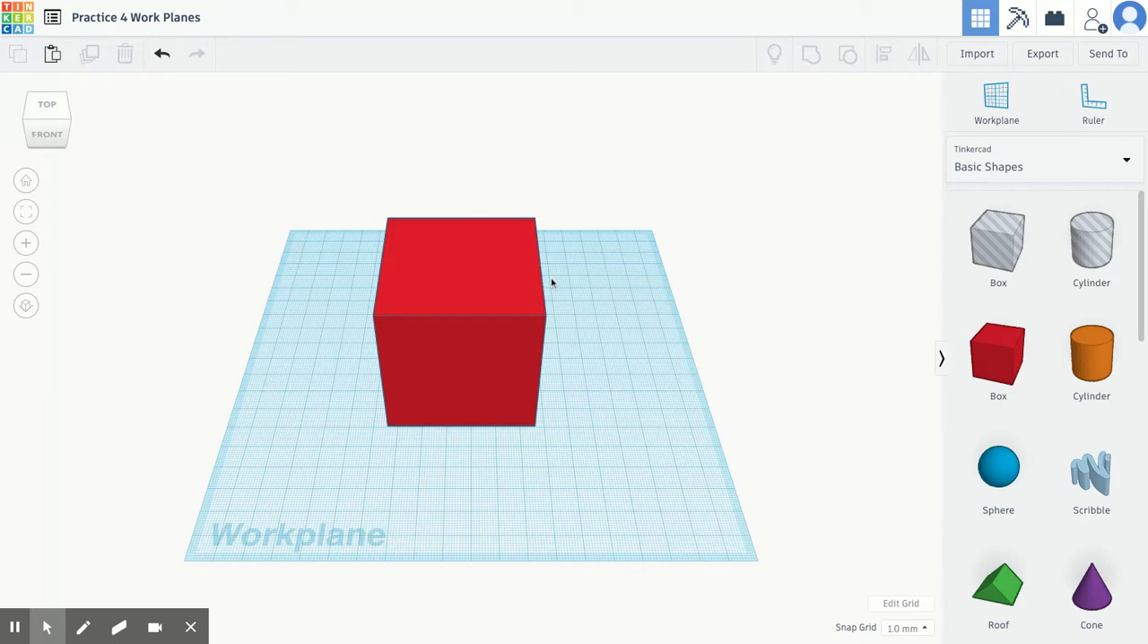
Set the workplane on the red box's left face and place a solid cylinder on it
{"action": "key", "text": "w"}
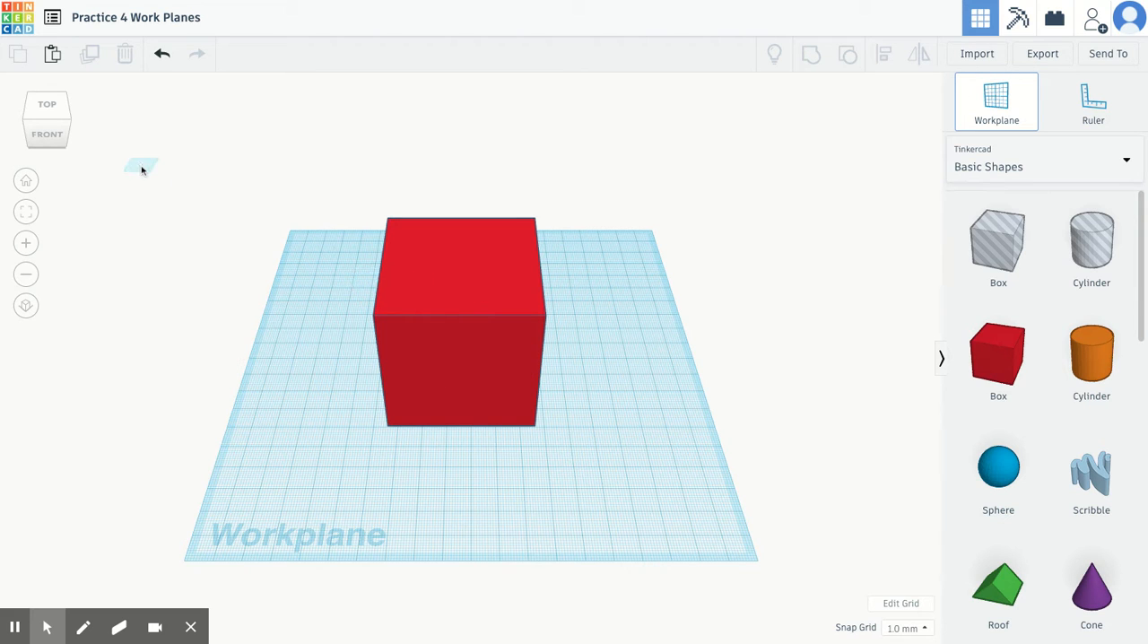
{"action": "left_click_drag", "start_coordinate": [59, 135], "coordinate": [101, 121]}
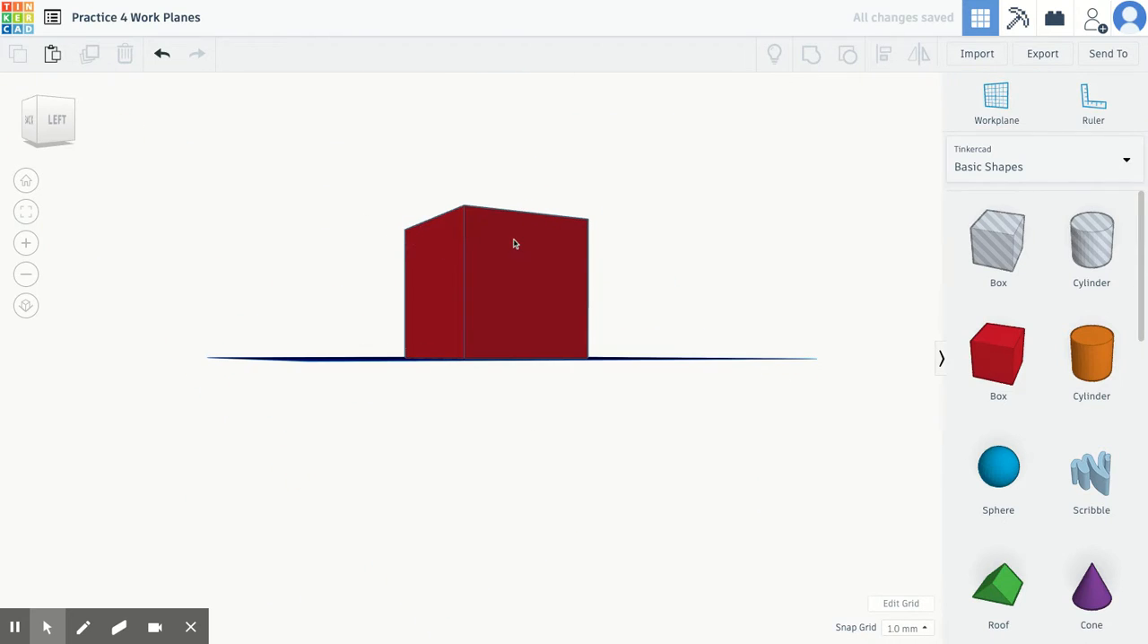
{"action": "key", "text": "w"}
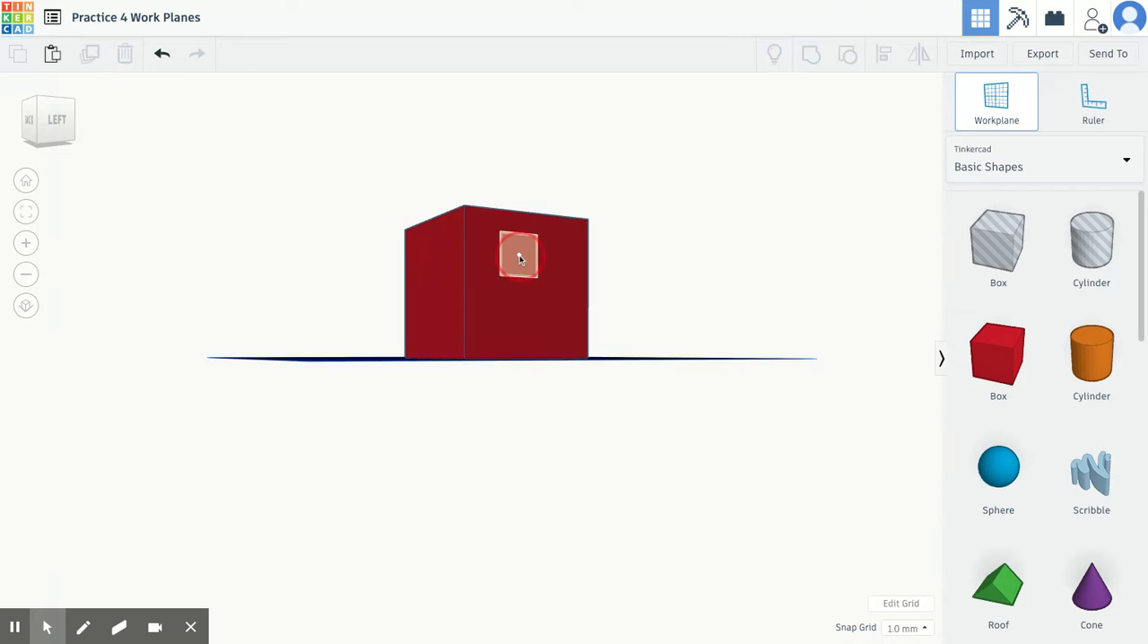
{"action": "left_click", "coordinate": [520, 260]}
{"action": "left_click", "coordinate": [54, 121]}
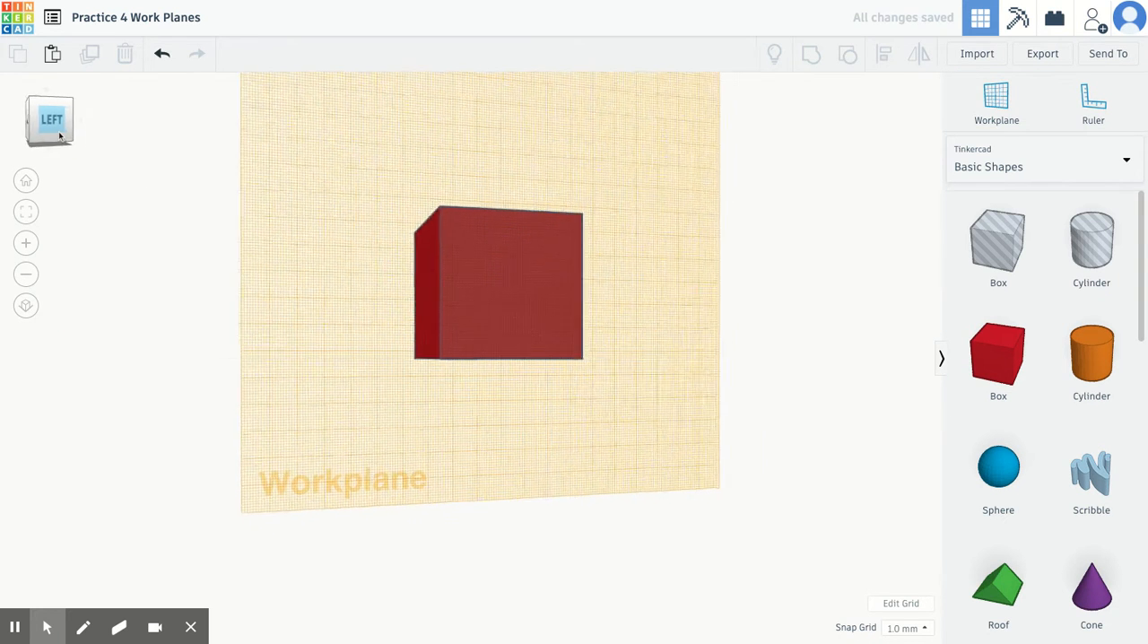
{"action": "left_click_drag", "start_coordinate": [1077, 363], "coordinate": [494, 276]}
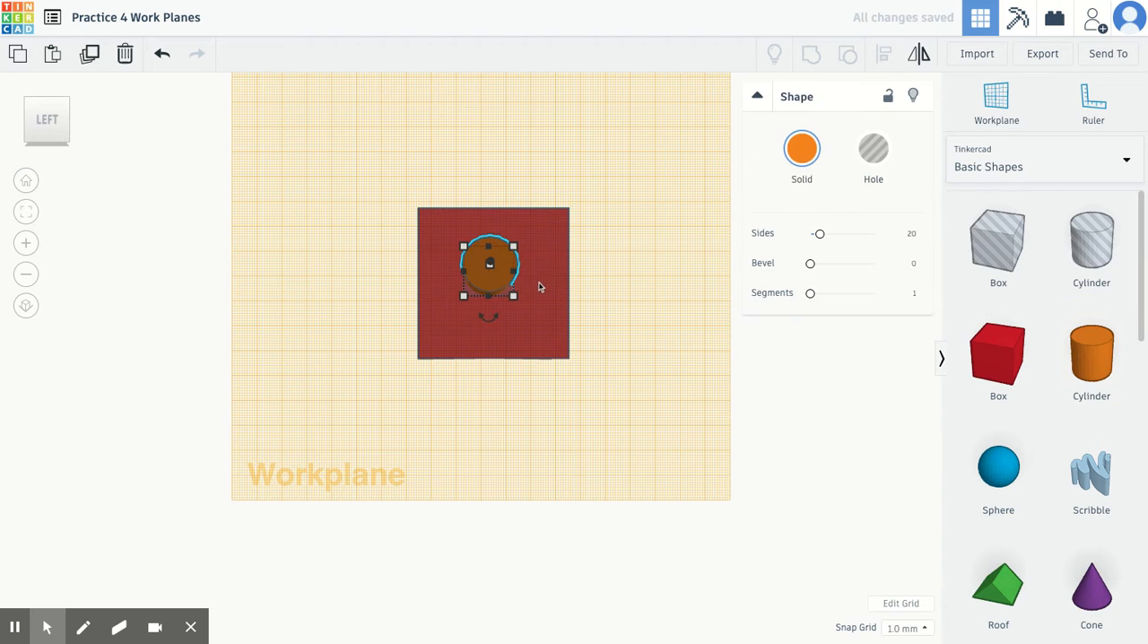
Recolour the cylinder red and shrink its diameter on the box's left face
{"action": "left_click", "coordinate": [802, 150]}
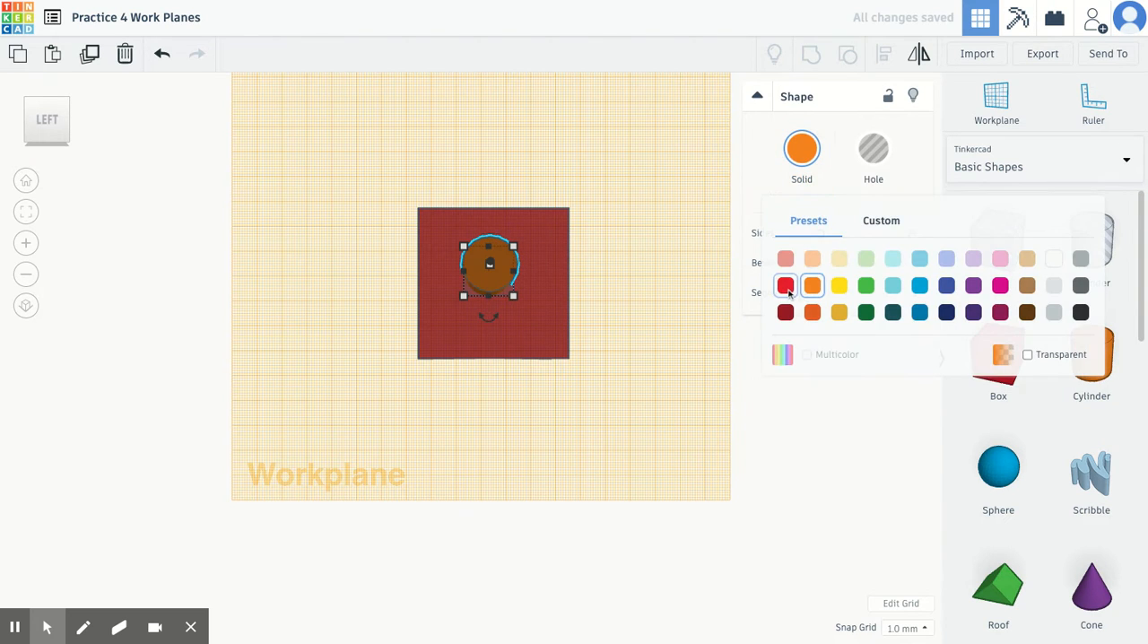
{"action": "left_click", "coordinate": [811, 285]}
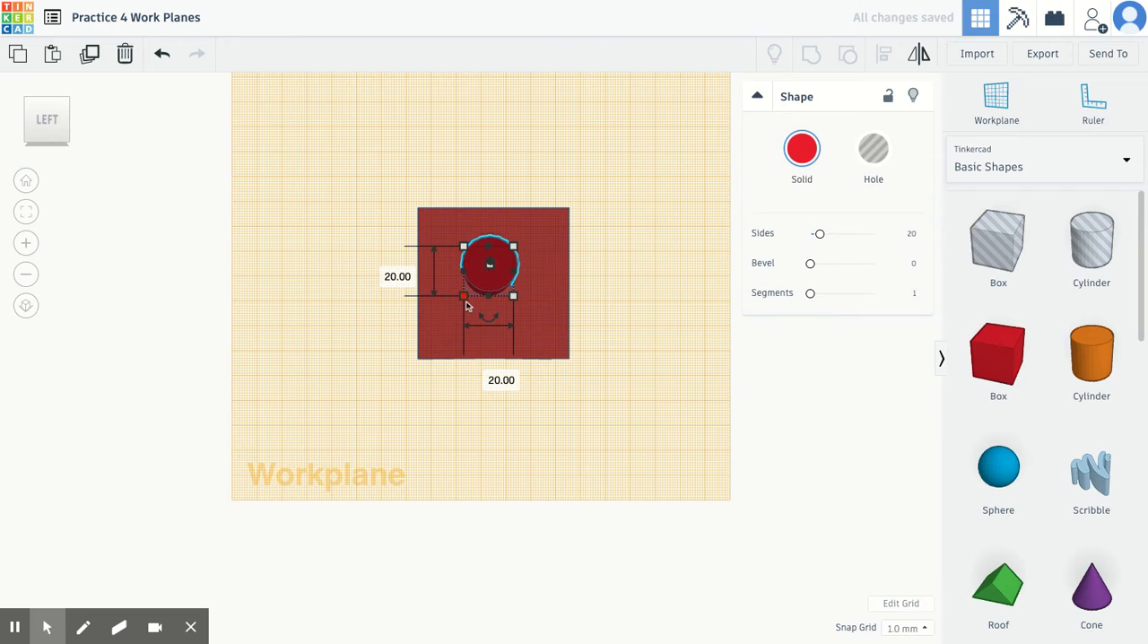
{"action": "left_click_drag", "start_coordinate": [466, 302], "coordinate": [468, 299], "text": "shift"}
{"action": "left_click", "coordinate": [625, 272]}
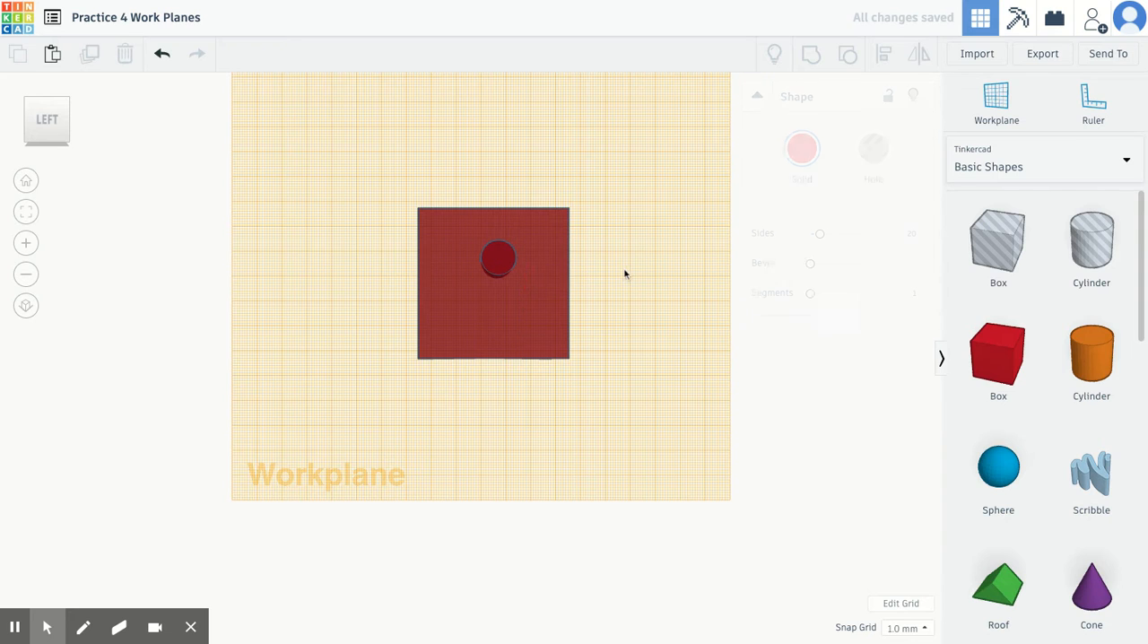
Return the workplane from the box's left face to the base grid
{"action": "left_click", "coordinate": [26, 181]}
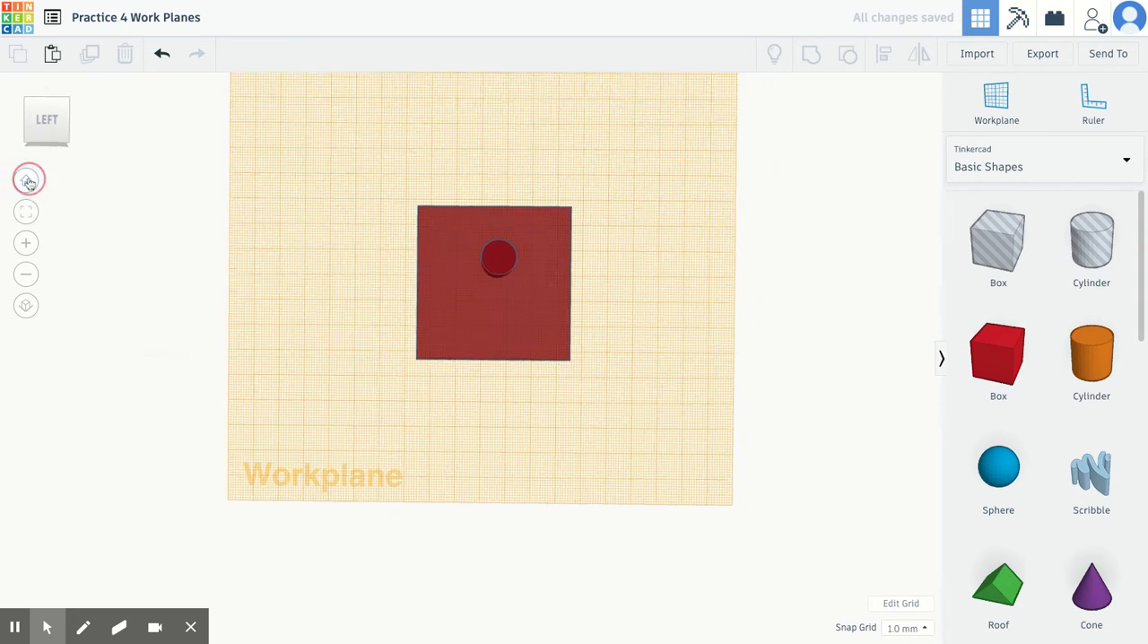
{"action": "left_click", "coordinate": [56, 139]}
{"action": "left_click_drag", "start_coordinate": [55, 139], "coordinate": [88, 135]}
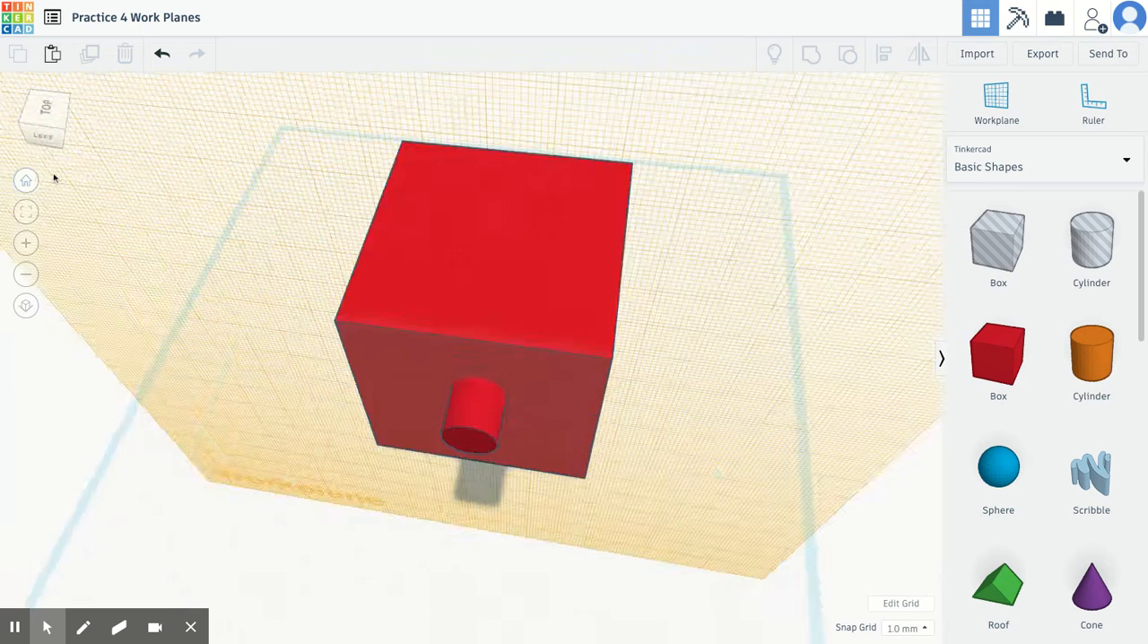
{"action": "left_click", "coordinate": [26, 180]}
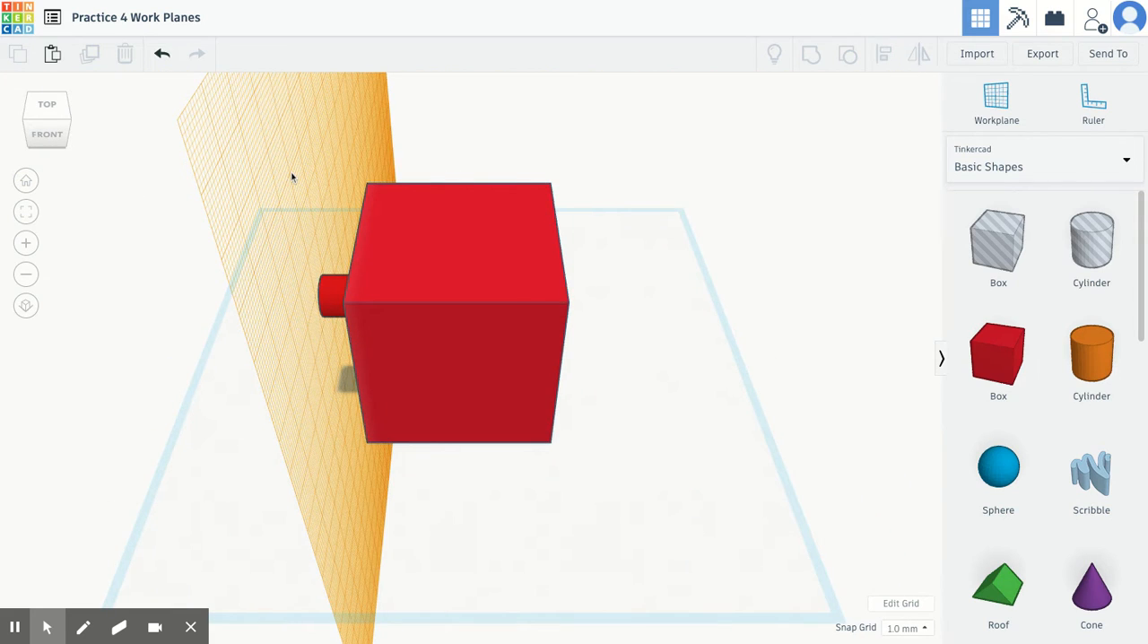
{"action": "key", "text": "w"}
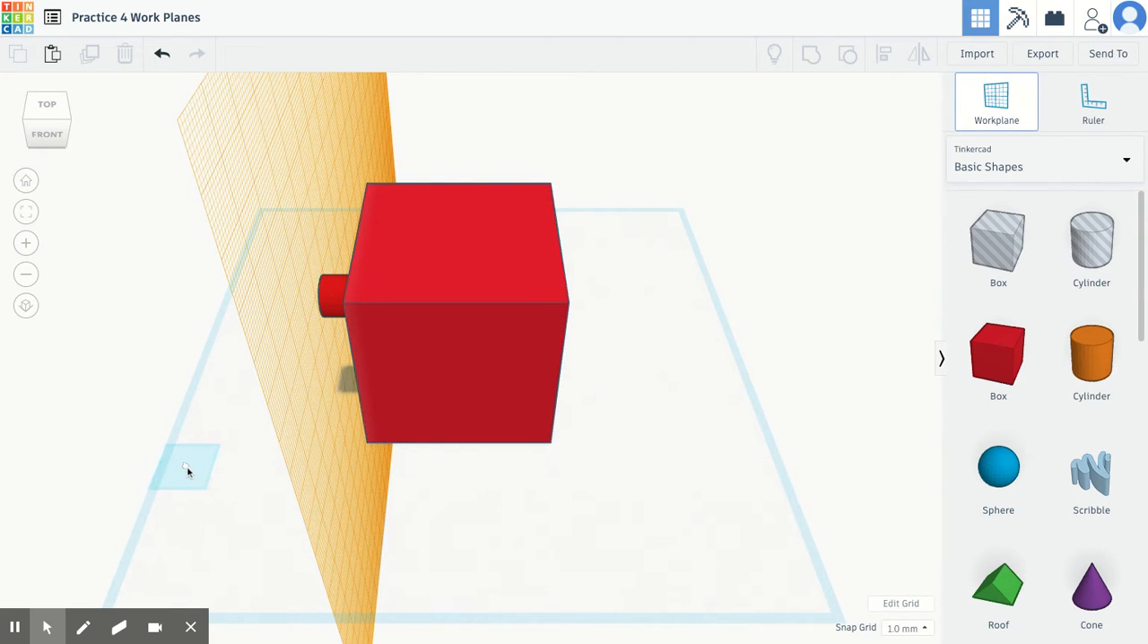
{"action": "left_click", "coordinate": [190, 472]}
Set the workplane on the box's top face and place a Text shape on it
{"action": "left_click_drag", "start_coordinate": [57, 149], "coordinate": [87, 135]}
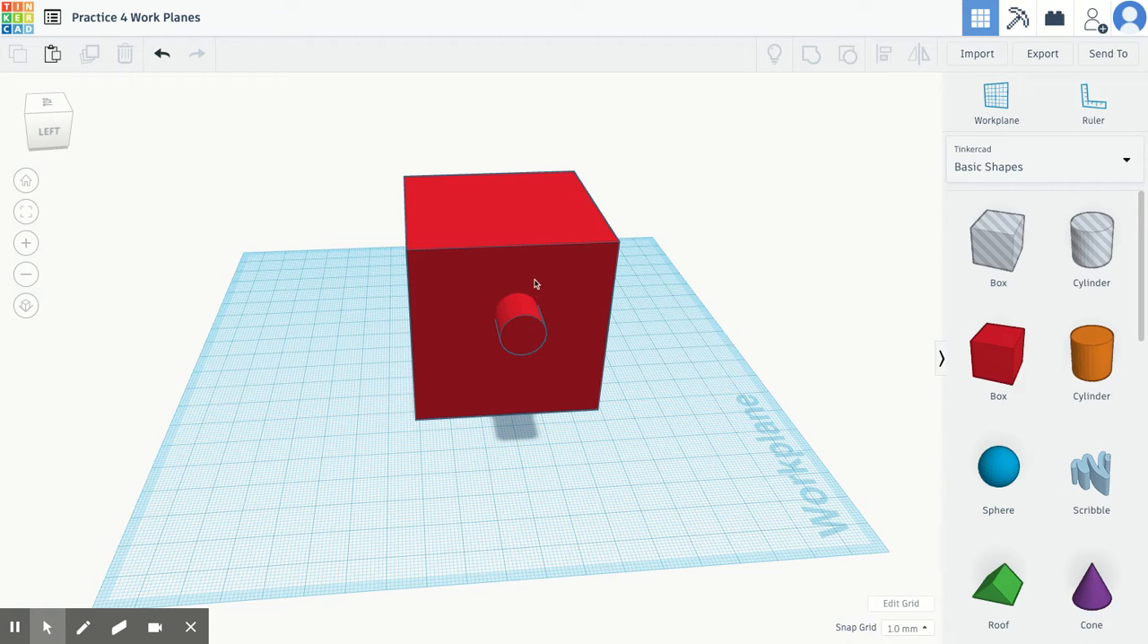
{"action": "left_click", "coordinate": [997, 99]}
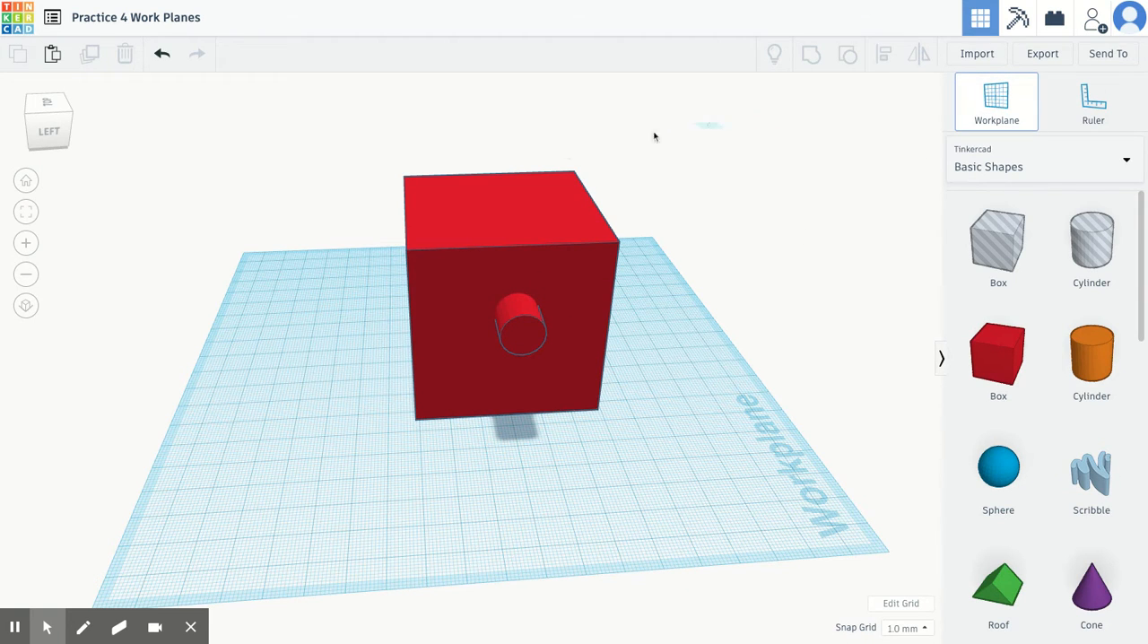
{"action": "left_click", "coordinate": [446, 205]}
{"action": "scroll", "coordinate": [1064, 502], "scroll_direction": "down", "scroll_amount": 3}
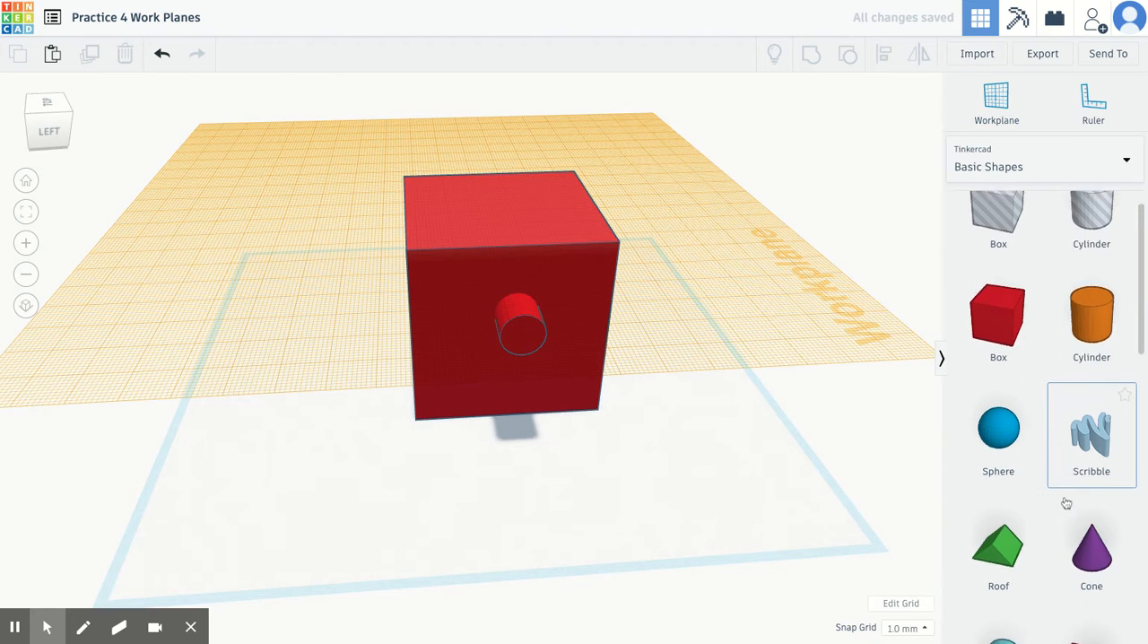
{"action": "left_click_drag", "start_coordinate": [1091, 489], "coordinate": [518, 216]}
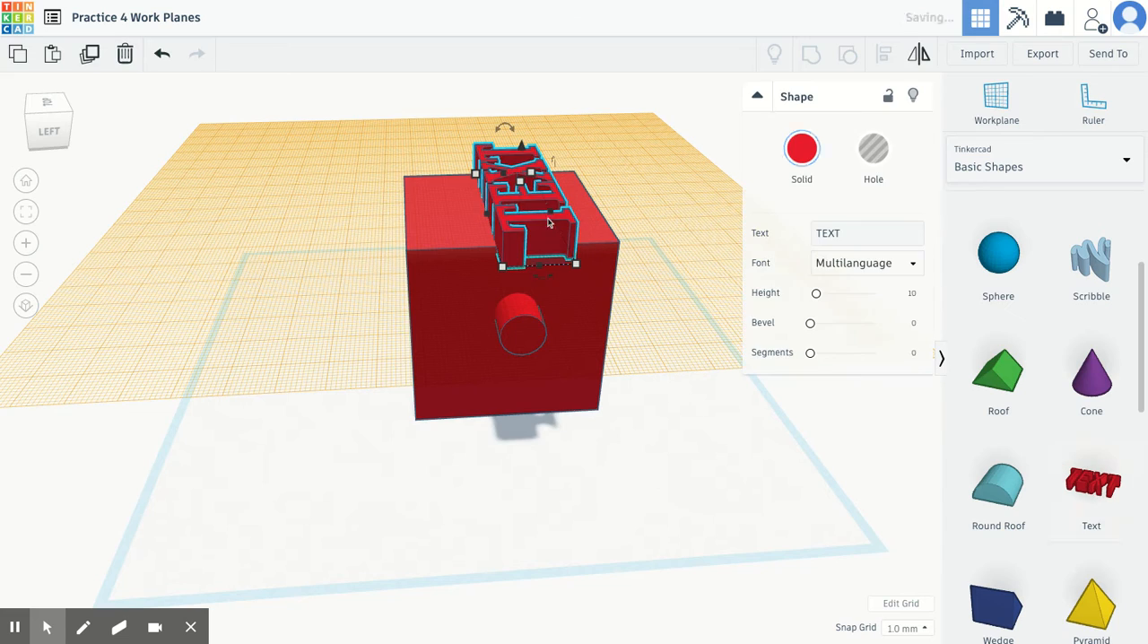
Change the wording of the text shape on the box to HCMS
{"action": "left_click", "coordinate": [43, 110]}
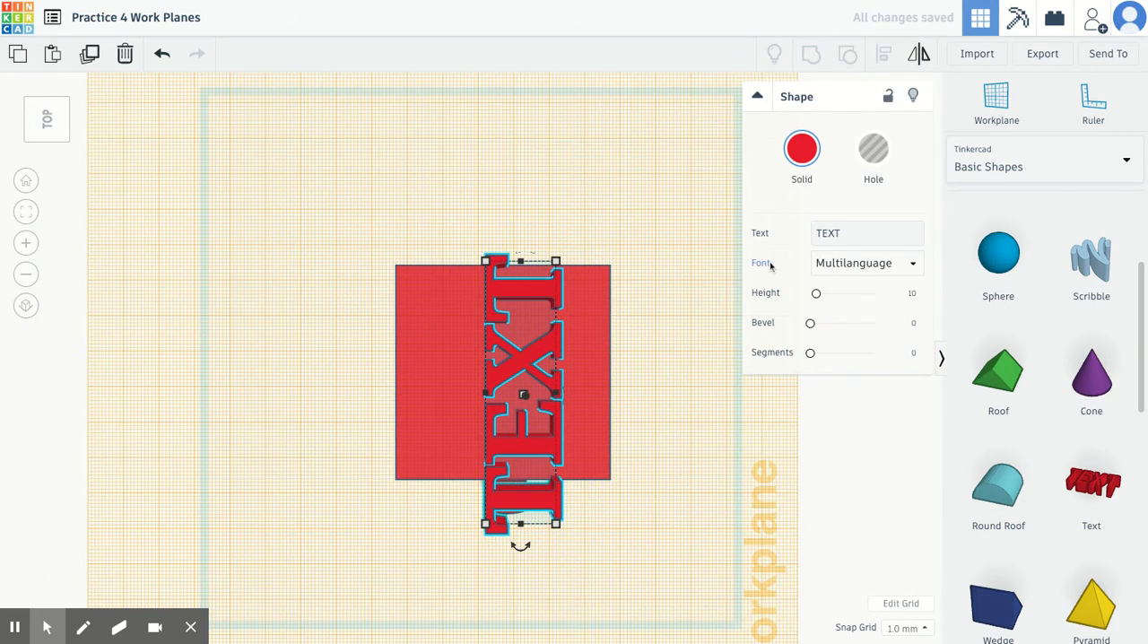
{"action": "left_click", "coordinate": [833, 233]}
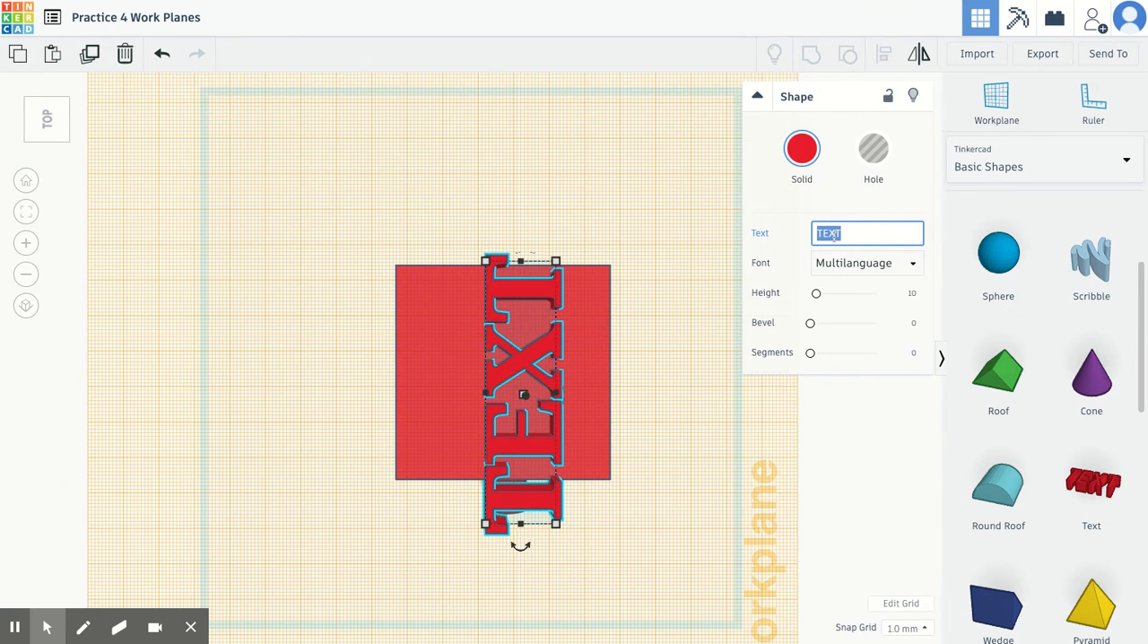
{"action": "type", "text": "HCMS"}
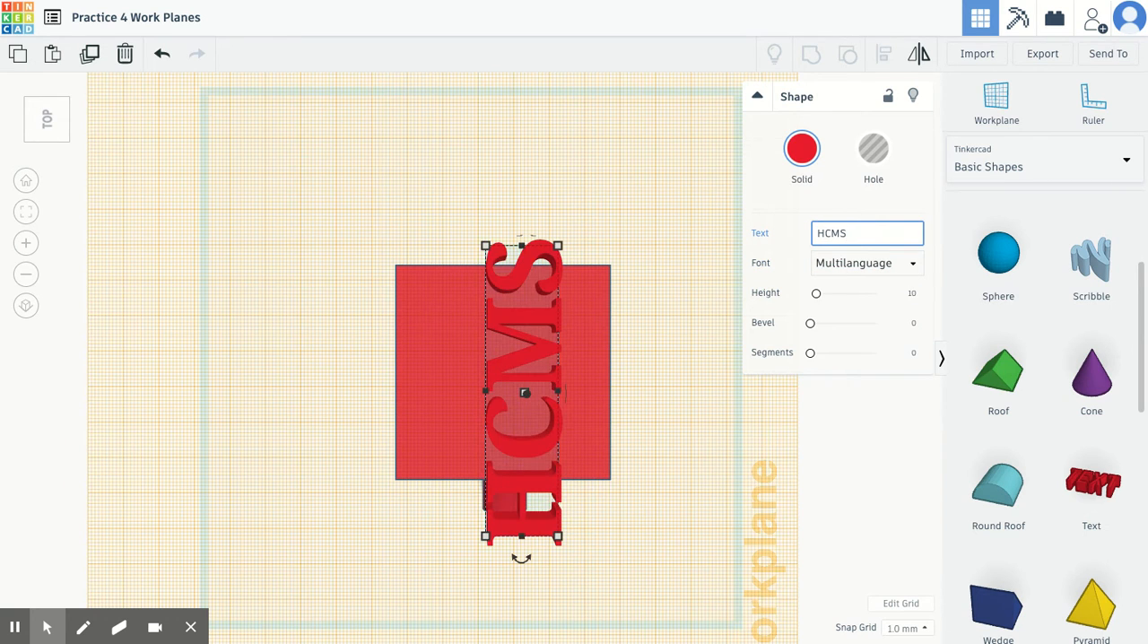
{"action": "left_click", "coordinate": [656, 225]}
Shrink the HCMS text to about 18 by 37 mm and move it fully onto the middle of the box's top face
{"action": "left_click", "coordinate": [565, 253]}
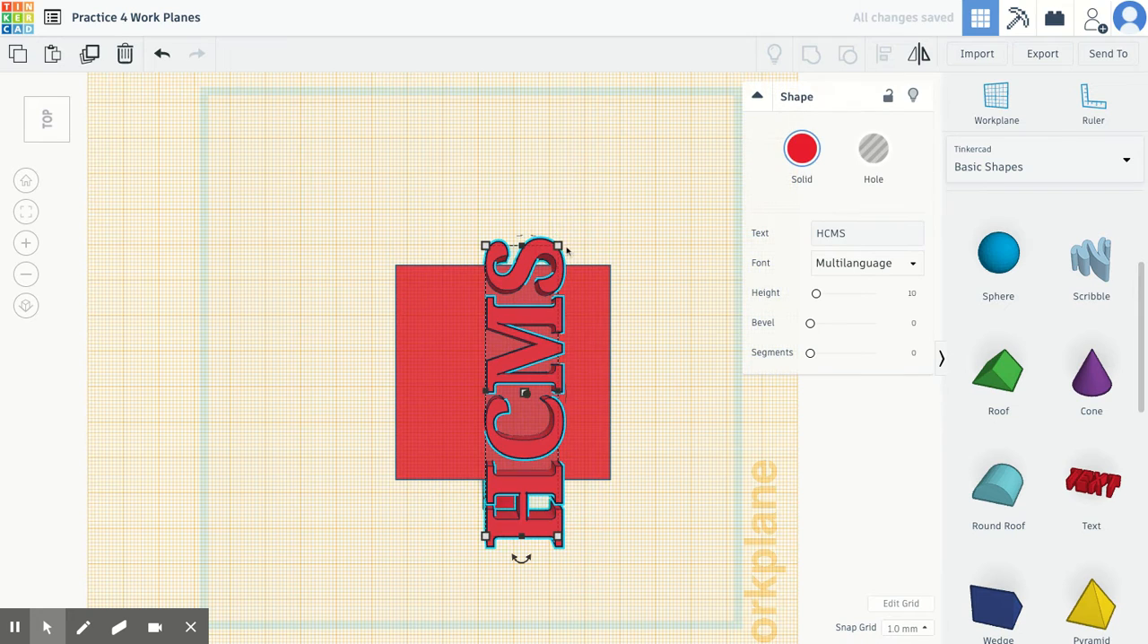
{"action": "left_click_drag", "start_coordinate": [560, 247], "coordinate": [549, 405]}
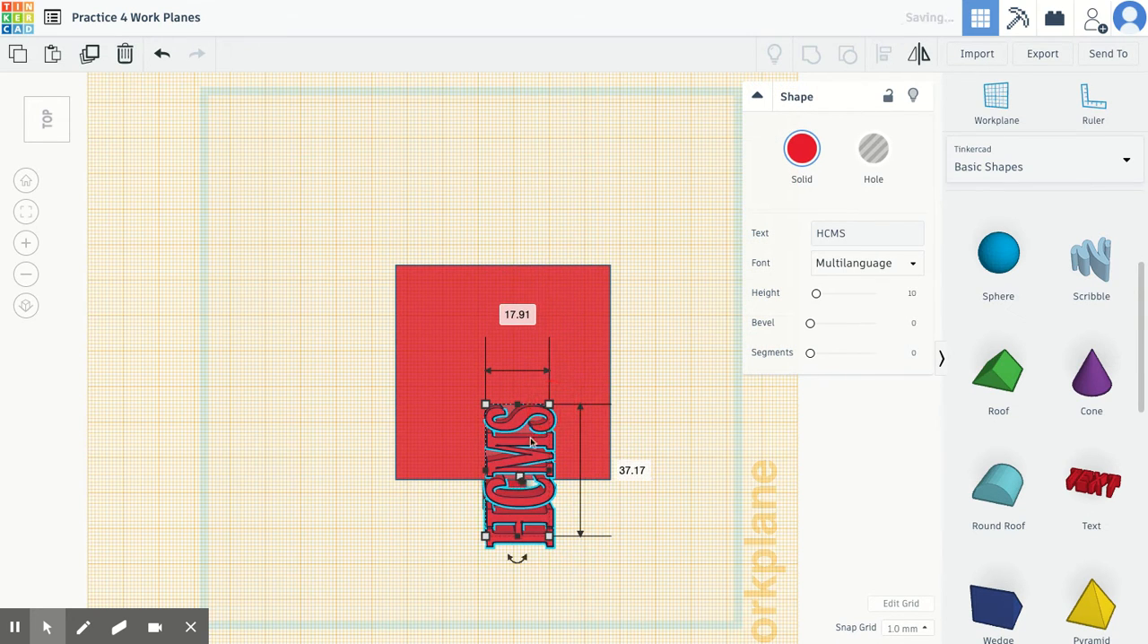
{"action": "mouse_move", "coordinate": [531, 442]}
{"action": "left_mouse_down"}
{"action": "mouse_move", "coordinate": [534, 358]}
{"action": "mouse_move", "coordinate": [535, 424]}
{"action": "left_mouse_up"}
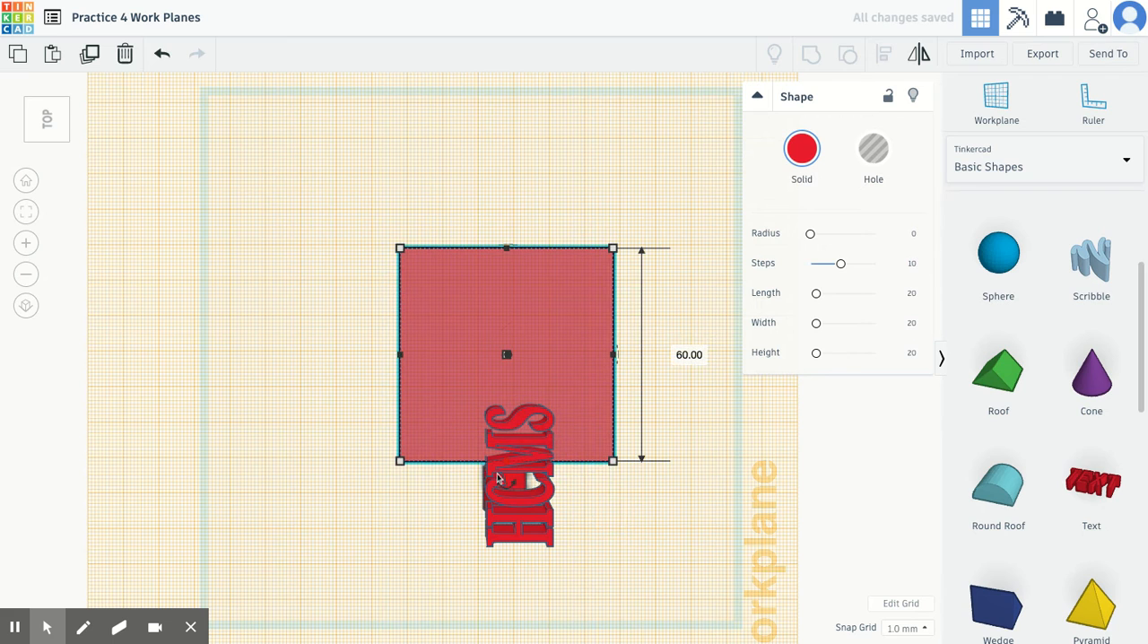
{"action": "left_click_drag", "start_coordinate": [499, 479], "coordinate": [499, 356]}
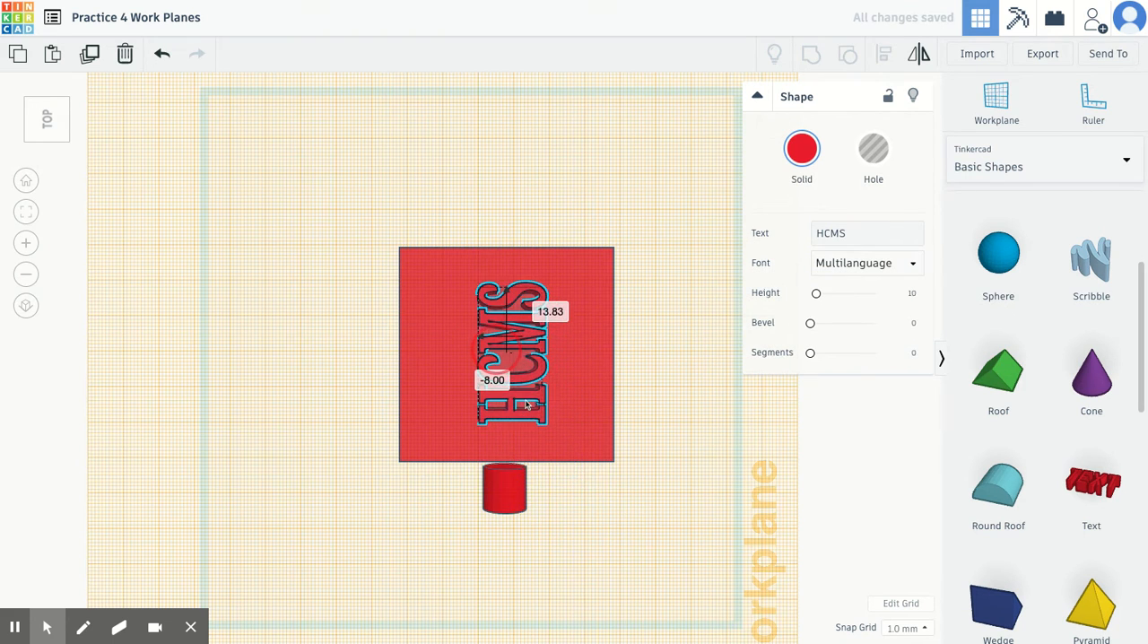
{"action": "left_click", "coordinate": [486, 162]}
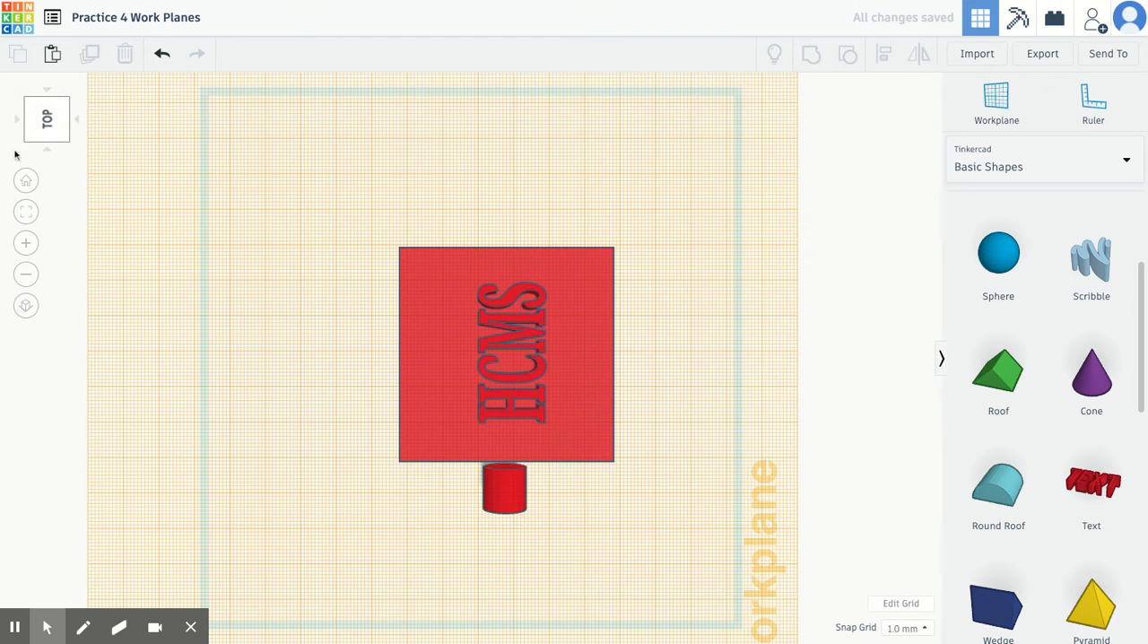
Reset the workplane from the box's top face to the original base plane
{"action": "left_click", "coordinate": [26, 180]}
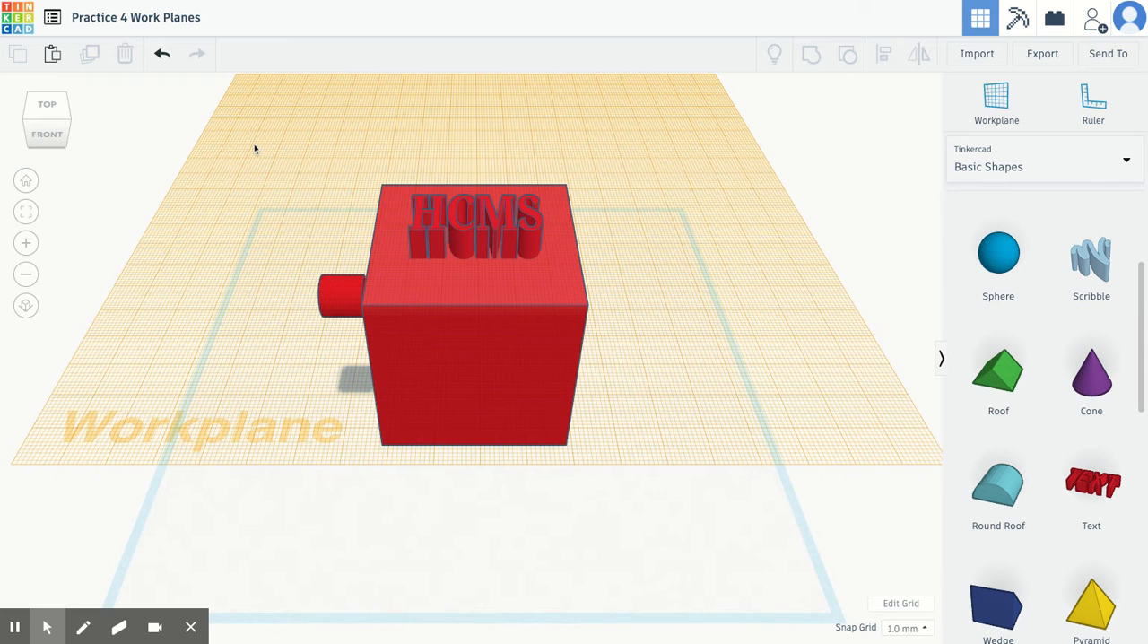
{"action": "key", "text": "w"}
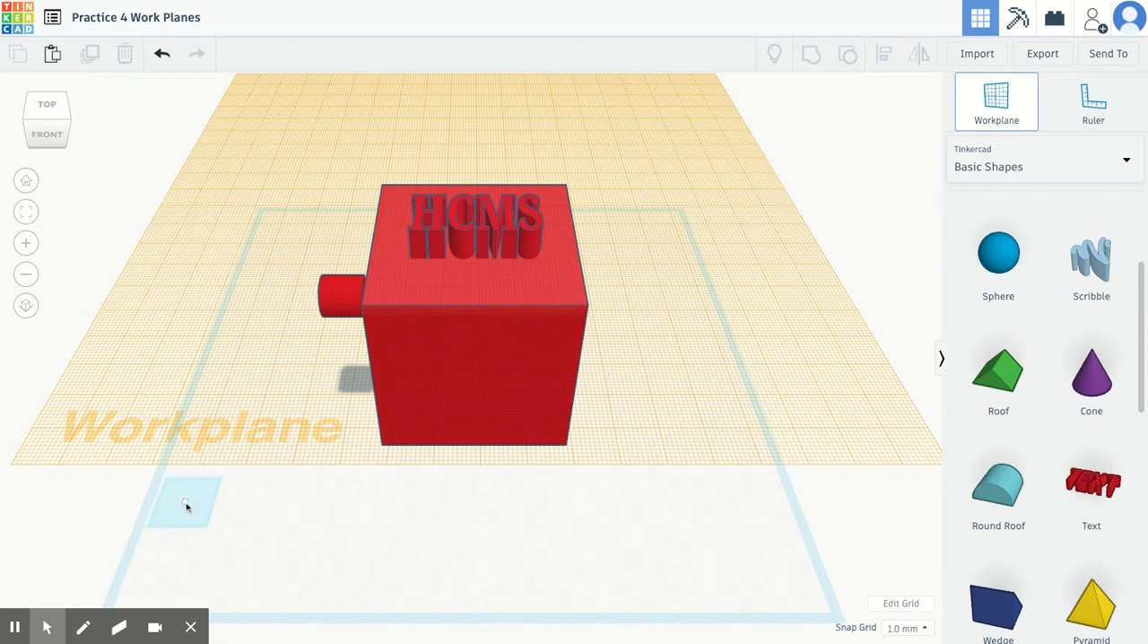
{"action": "left_click", "coordinate": [180, 507]}
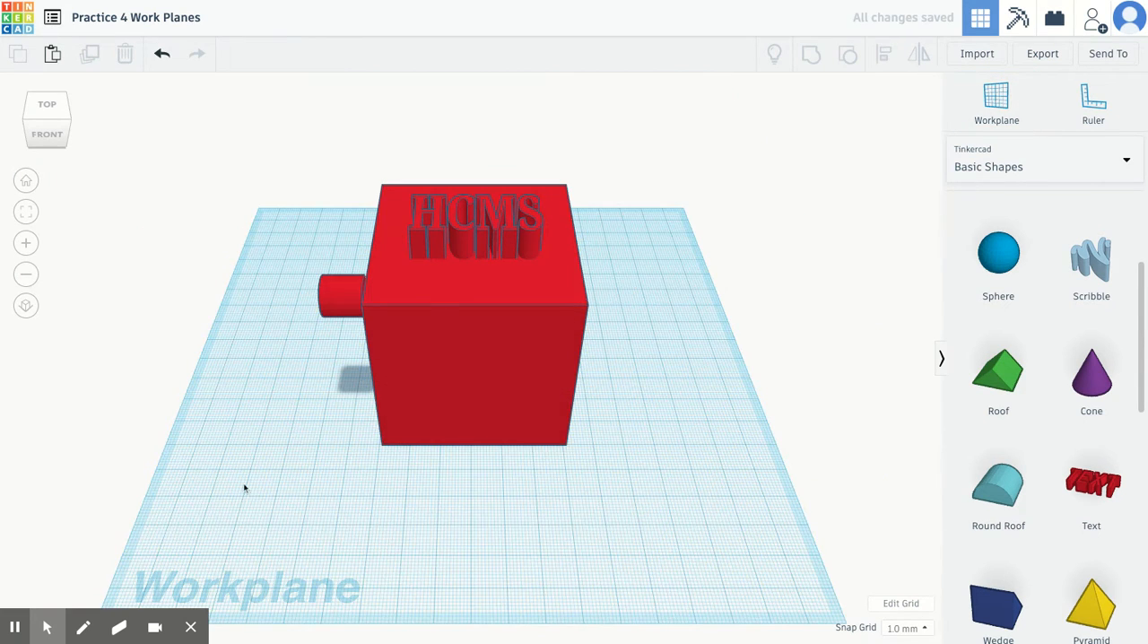
Nudge the HCMS text slightly on the box's top face
{"action": "scroll", "coordinate": [442, 301], "scroll_direction": "up", "scroll_amount": 2}
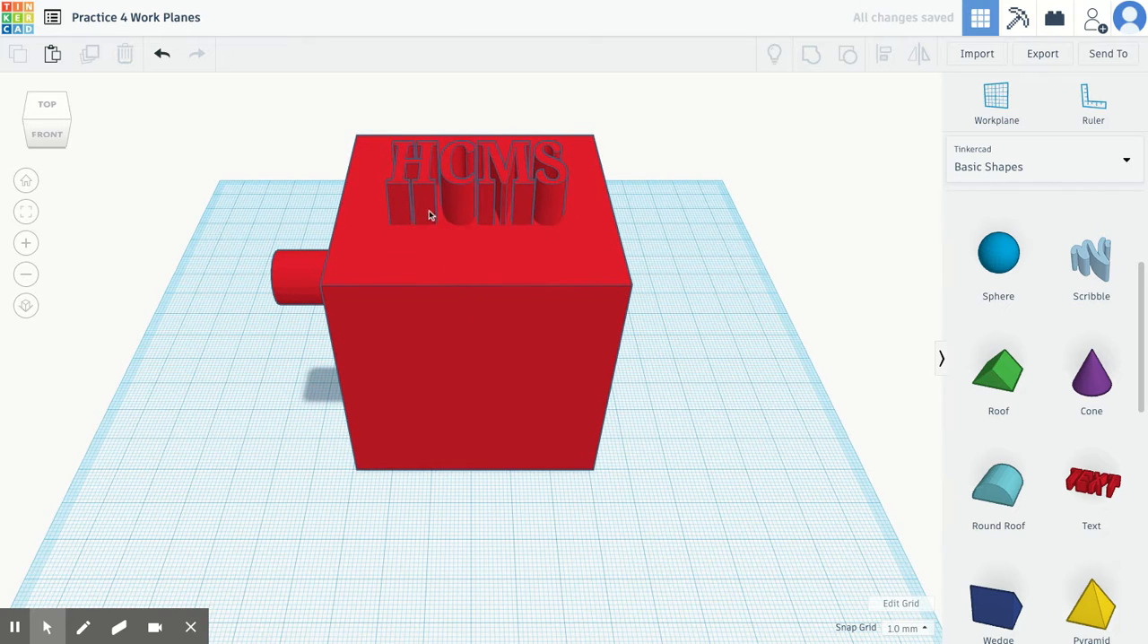
{"action": "left_click_drag", "start_coordinate": [422, 204], "coordinate": [403, 404]}
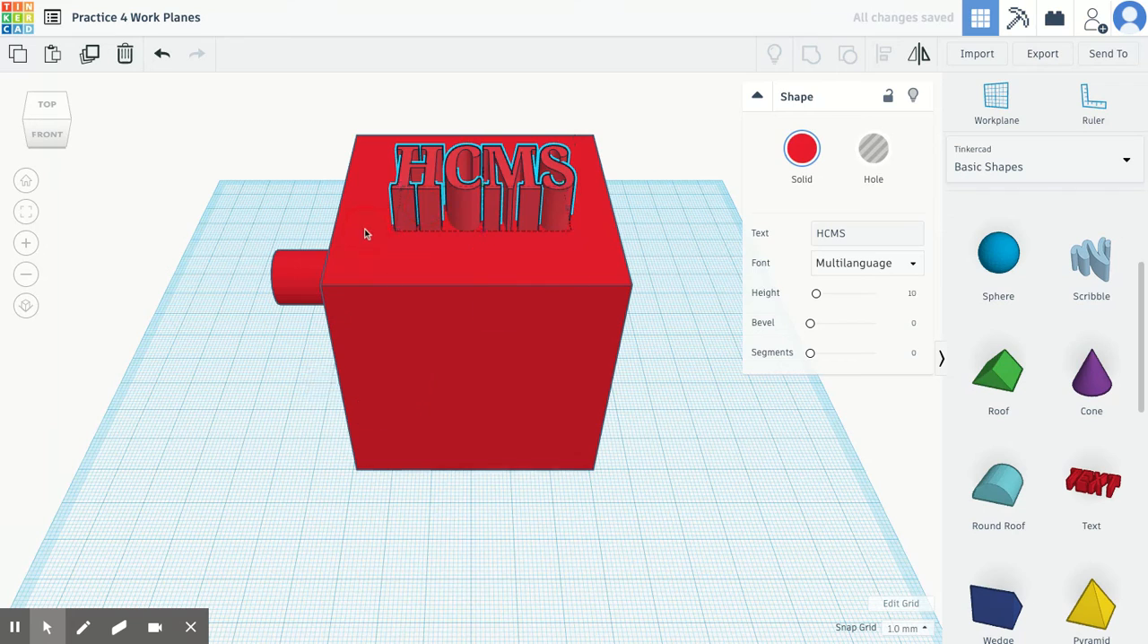
{"action": "left_click", "coordinate": [388, 186]}
{"action": "left_click", "coordinate": [344, 137]}
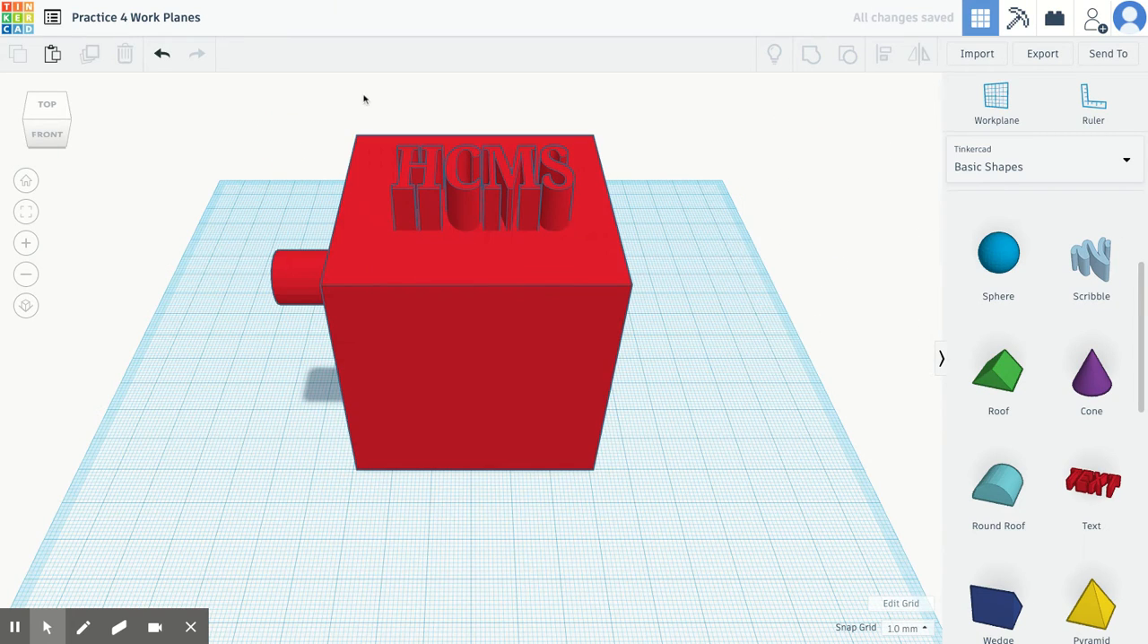
Group the box and the HCMS text into one shape, leaving the side cylinder separate
{"action": "left_click_drag", "start_coordinate": [339, 88], "coordinate": [454, 187]}
{"action": "left_click_drag", "start_coordinate": [339, 90], "coordinate": [339, 89]}
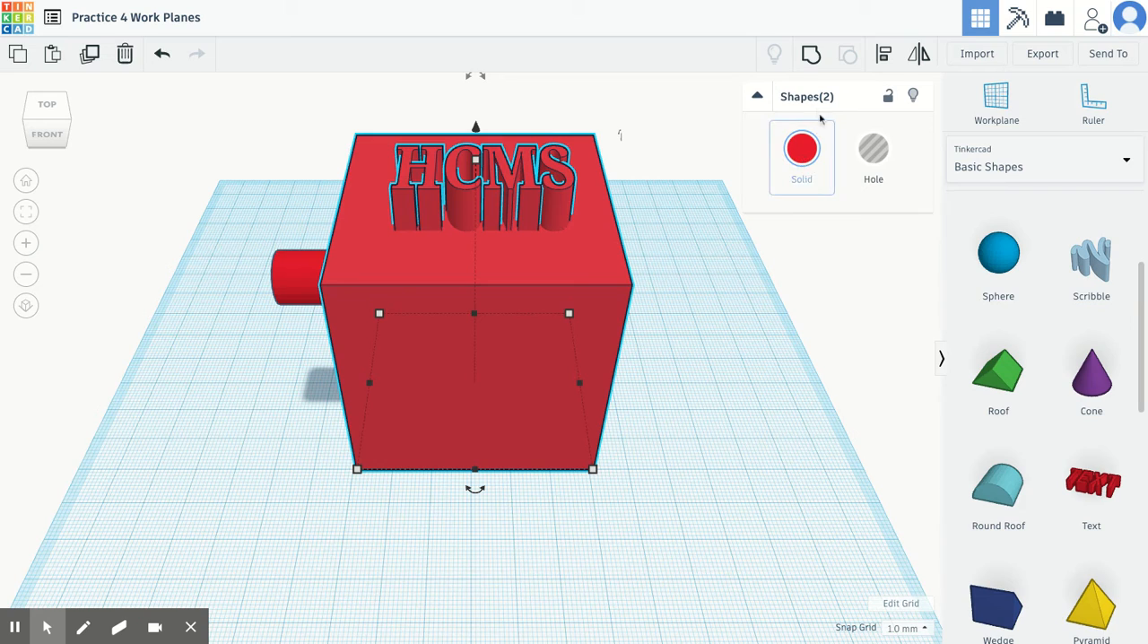
{"action": "left_click", "coordinate": [811, 53]}
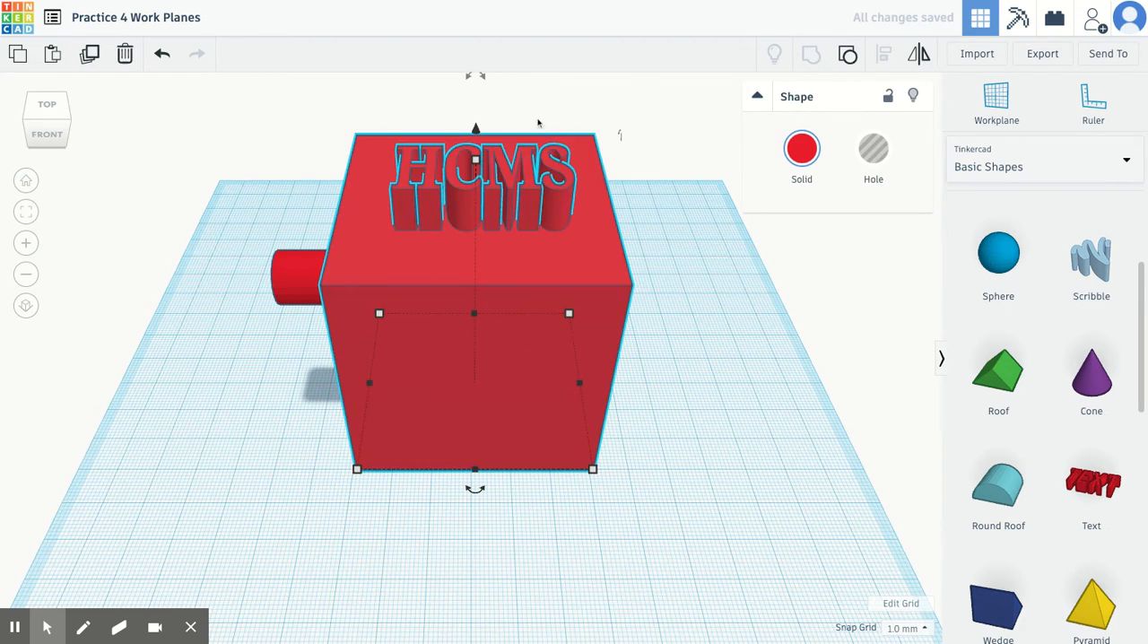
{"action": "left_click", "coordinate": [270, 122]}
{"action": "mouse_move", "coordinate": [50, 125]}
{"action": "left_mouse_down"}
{"action": "mouse_move", "coordinate": [107, 136]}
{"action": "mouse_move", "coordinate": [45, 134]}
{"action": "left_mouse_up"}
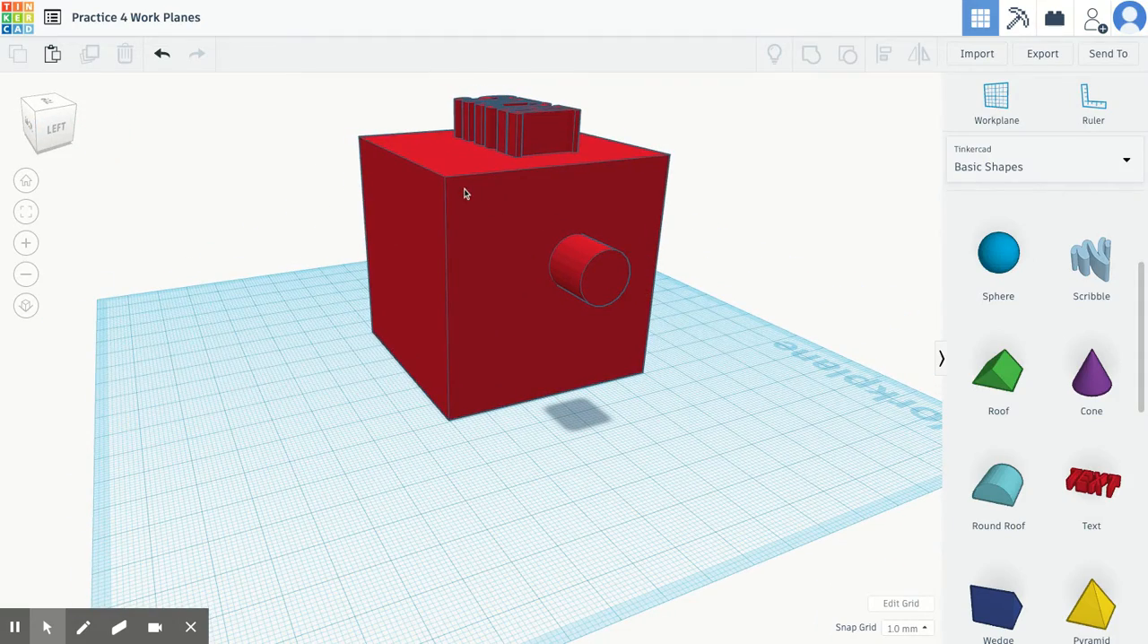
Move the grouped box and HCMS text to test whether the side cylinder follows, and undo the move
{"action": "left_click_drag", "start_coordinate": [465, 191], "coordinate": [455, 222]}
{"action": "left_click", "coordinate": [242, 216]}
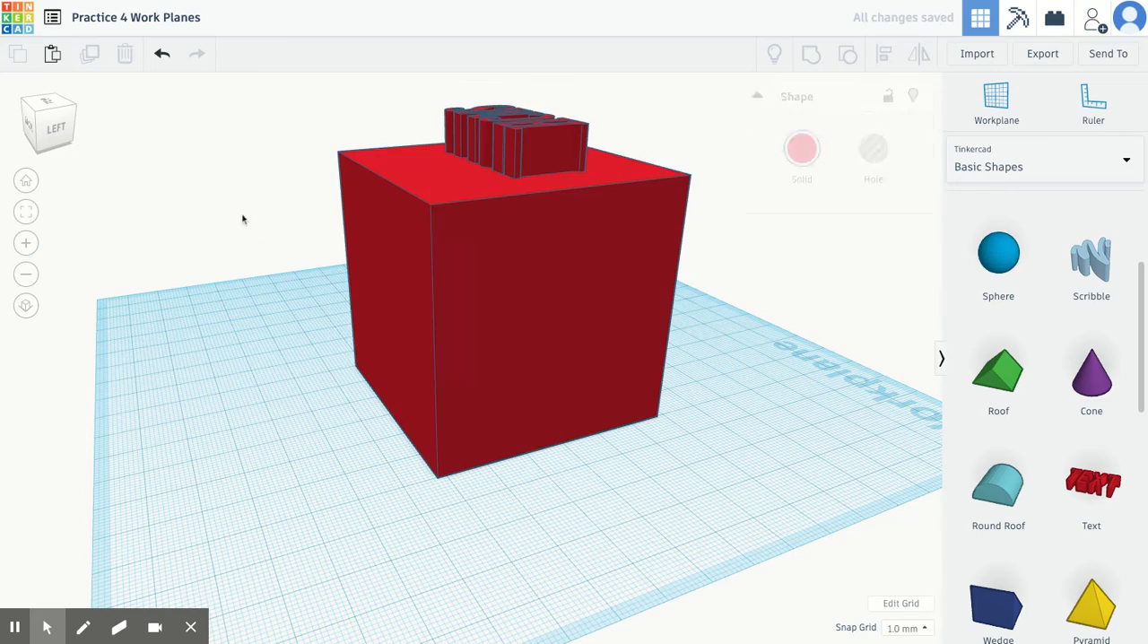
{"action": "left_click", "coordinate": [26, 180]}
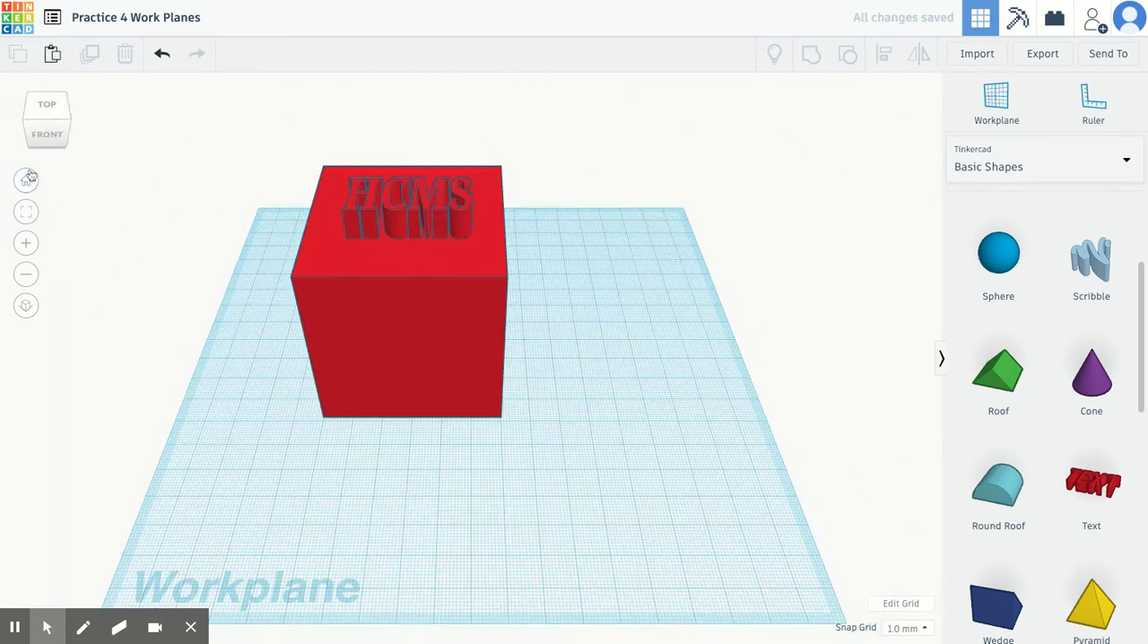
{"action": "left_click_drag", "start_coordinate": [46, 145], "coordinate": [2, 133]}
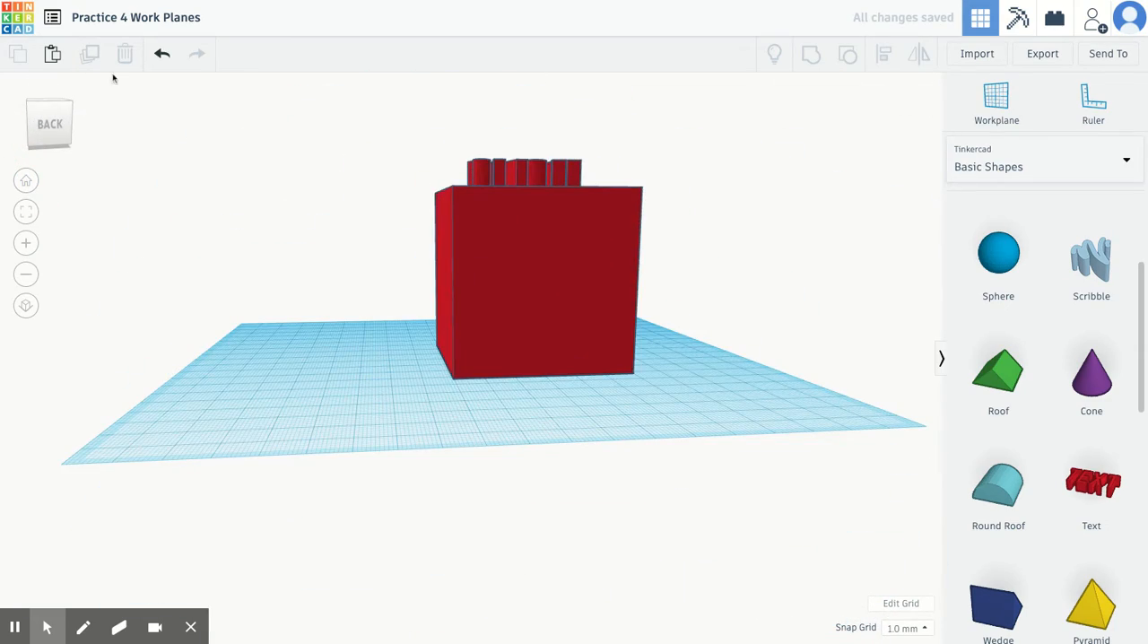
{"action": "left_click", "coordinate": [162, 55]}
Group the box-and-text shape with the cylinder on its side face into one shape
{"action": "left_click", "coordinate": [48, 119]}
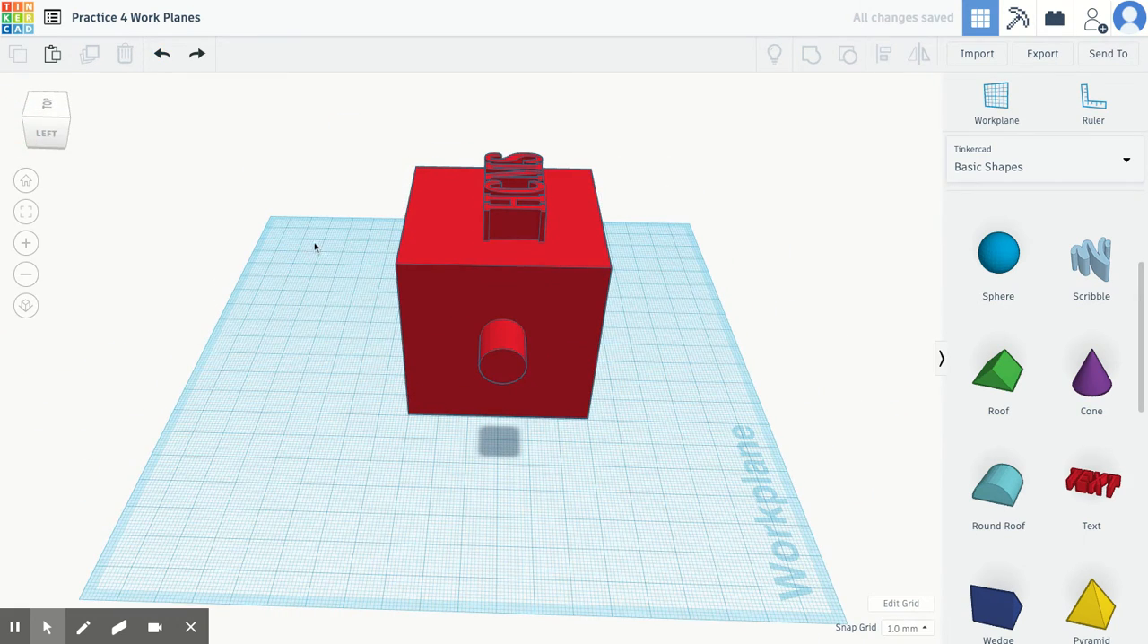
{"action": "left_click_drag", "start_coordinate": [435, 333], "coordinate": [613, 359]}
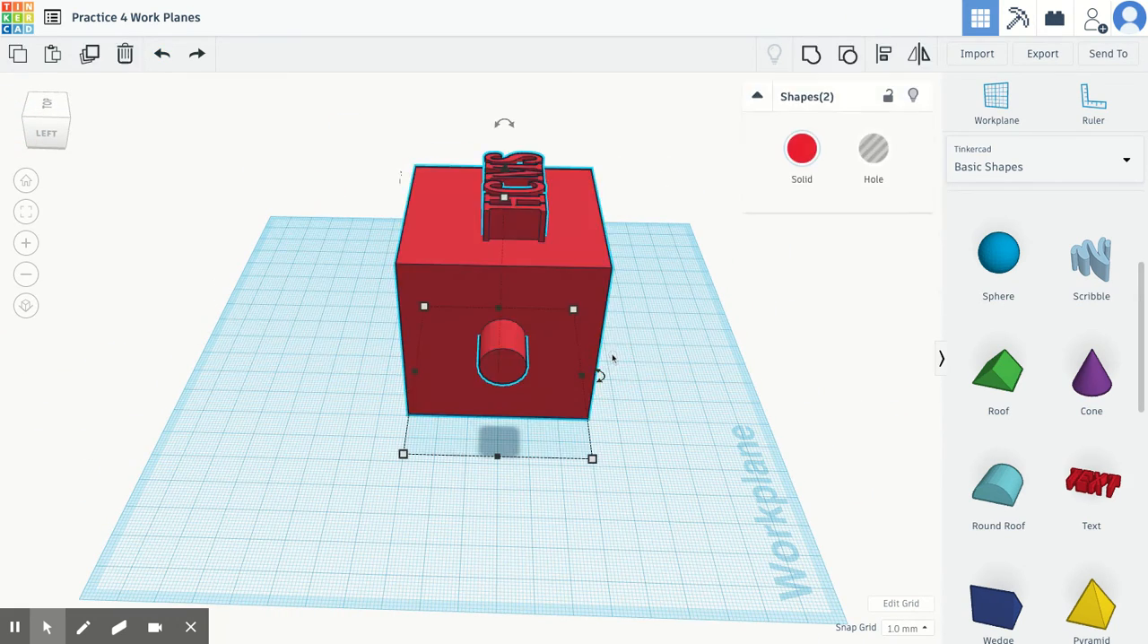
{"action": "left_click", "coordinate": [811, 56]}
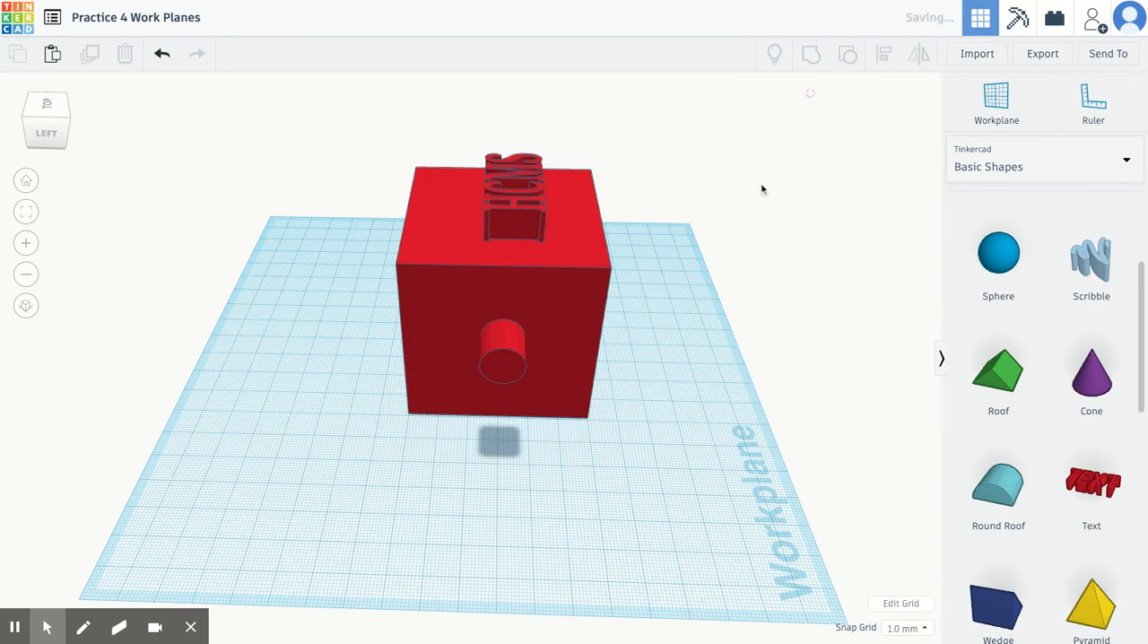
{"action": "left_click", "coordinate": [354, 280]}
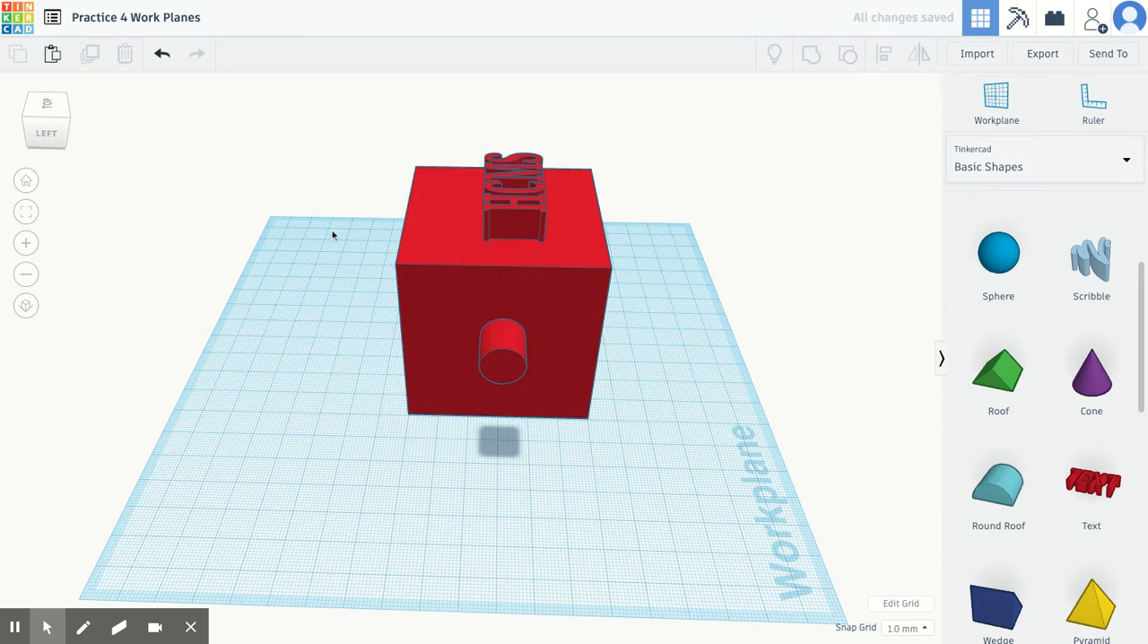
Move the combined box, text and cylinder around the workplane, finishing with a shift of about 38 mm towards the back edge
{"action": "left_click", "coordinate": [27, 182]}
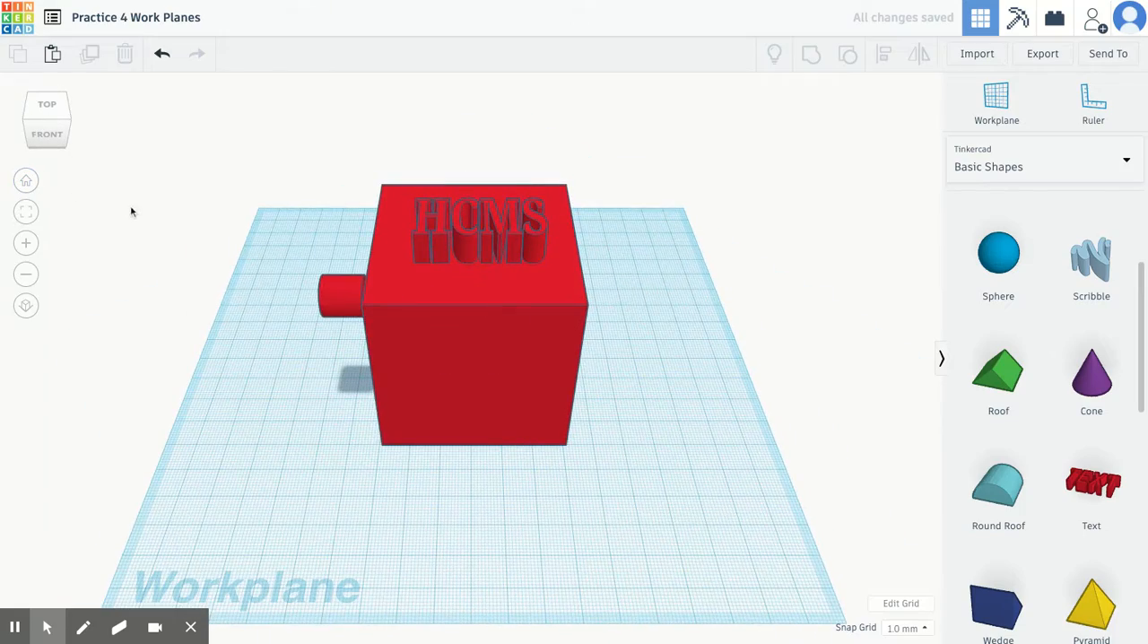
{"action": "left_click_drag", "start_coordinate": [350, 301], "coordinate": [420, 306]}
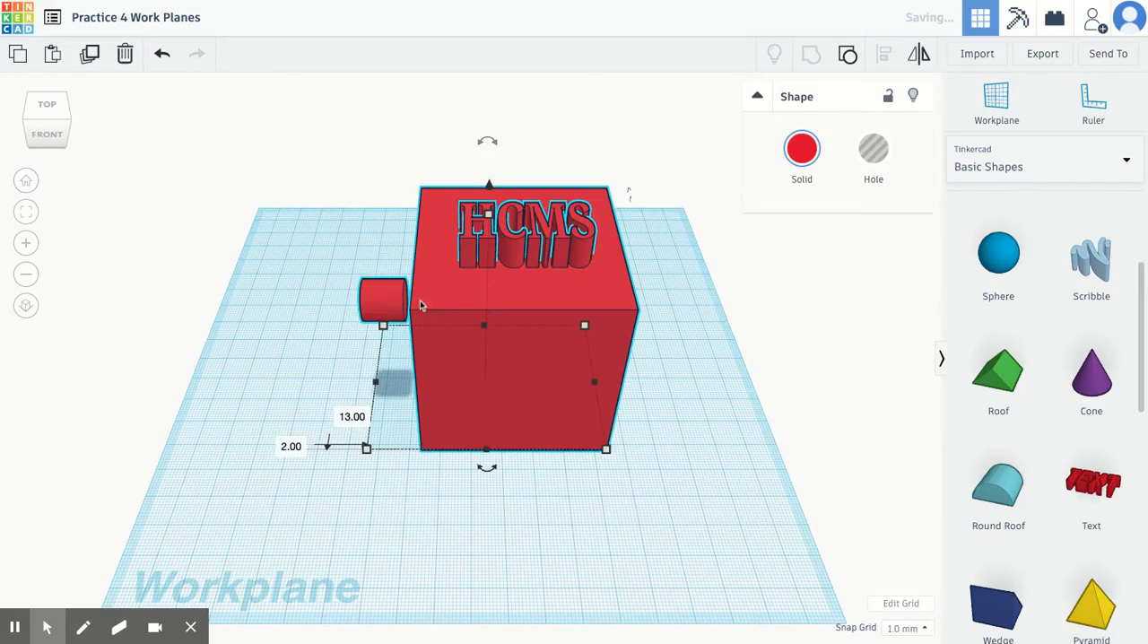
{"action": "left_click_drag", "start_coordinate": [51, 126], "coordinate": [107, 123]}
{"action": "mouse_move", "coordinate": [551, 242]}
{"action": "left_mouse_down"}
{"action": "mouse_move", "coordinate": [533, 264]}
{"action": "mouse_move", "coordinate": [553, 245]}
{"action": "left_mouse_up"}
{"action": "left_click", "coordinate": [28, 179]}
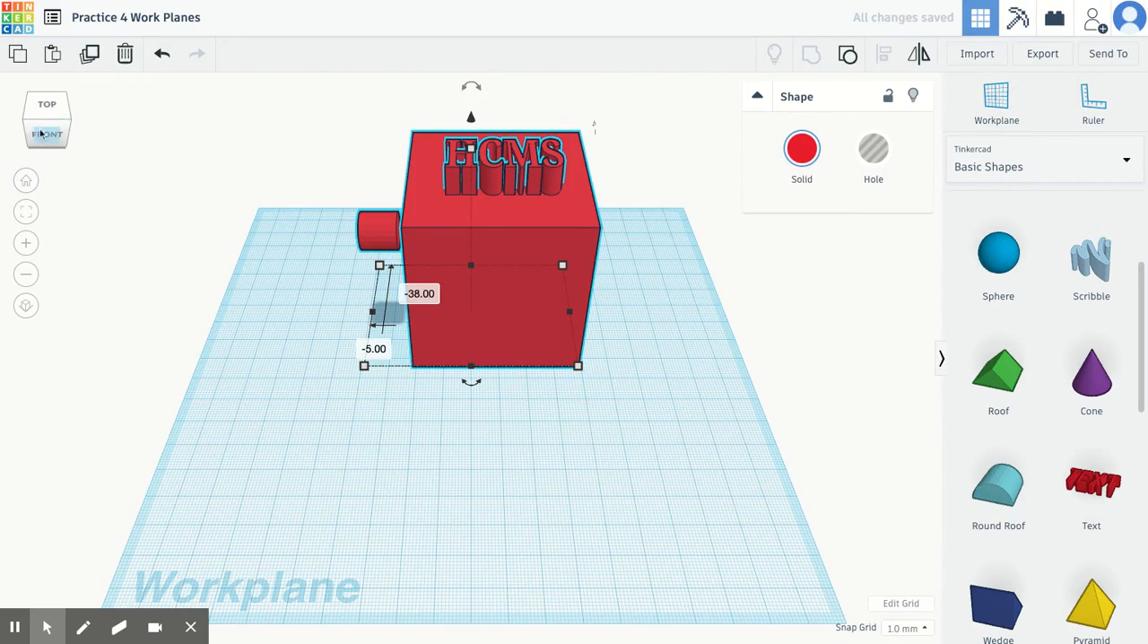
Place a Jack O' Lantern from the Characters shapes on the base workplane, in front of the box's cylinder side
{"action": "left_click", "coordinate": [34, 105]}
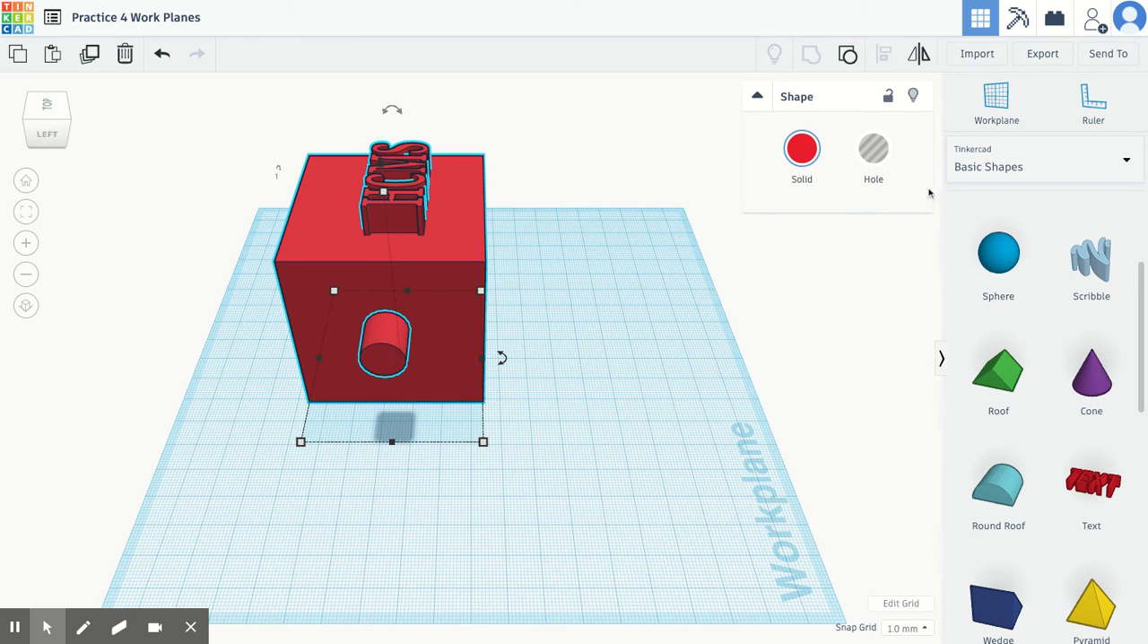
{"action": "left_click", "coordinate": [1122, 160]}
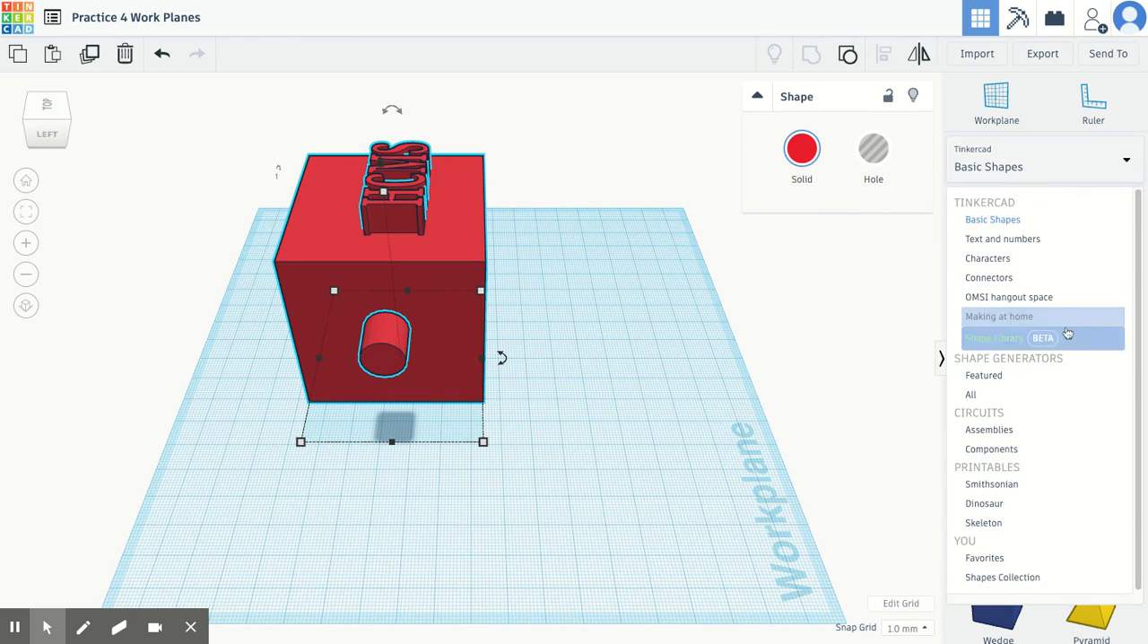
{"action": "left_click", "coordinate": [1014, 262]}
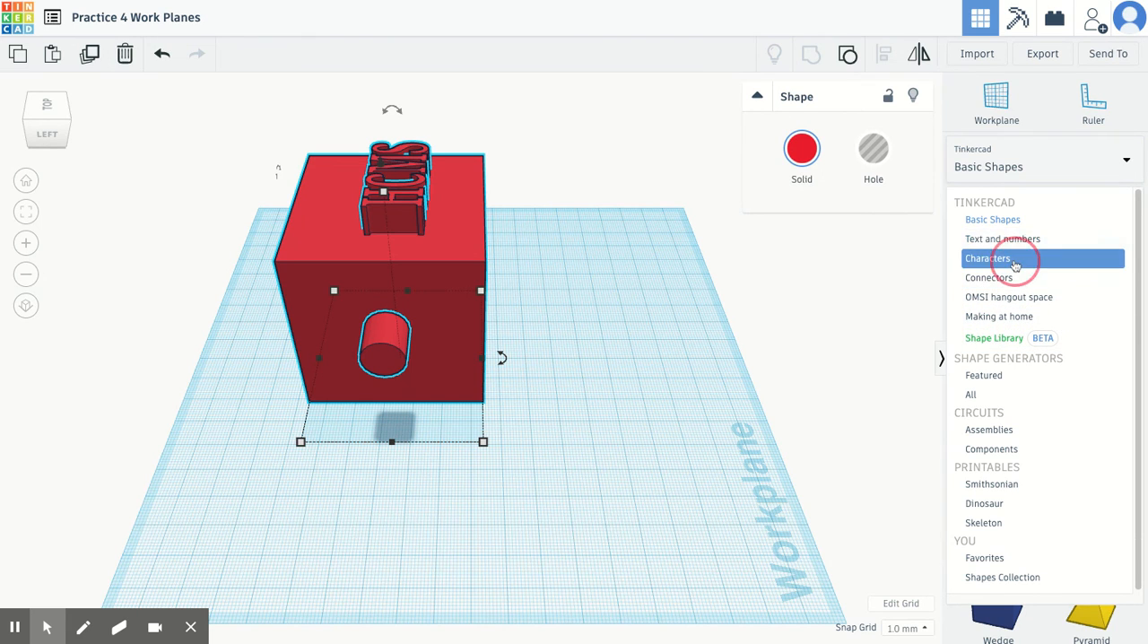
{"action": "scroll", "coordinate": [1068, 422], "scroll_direction": "down", "scroll_amount": 10}
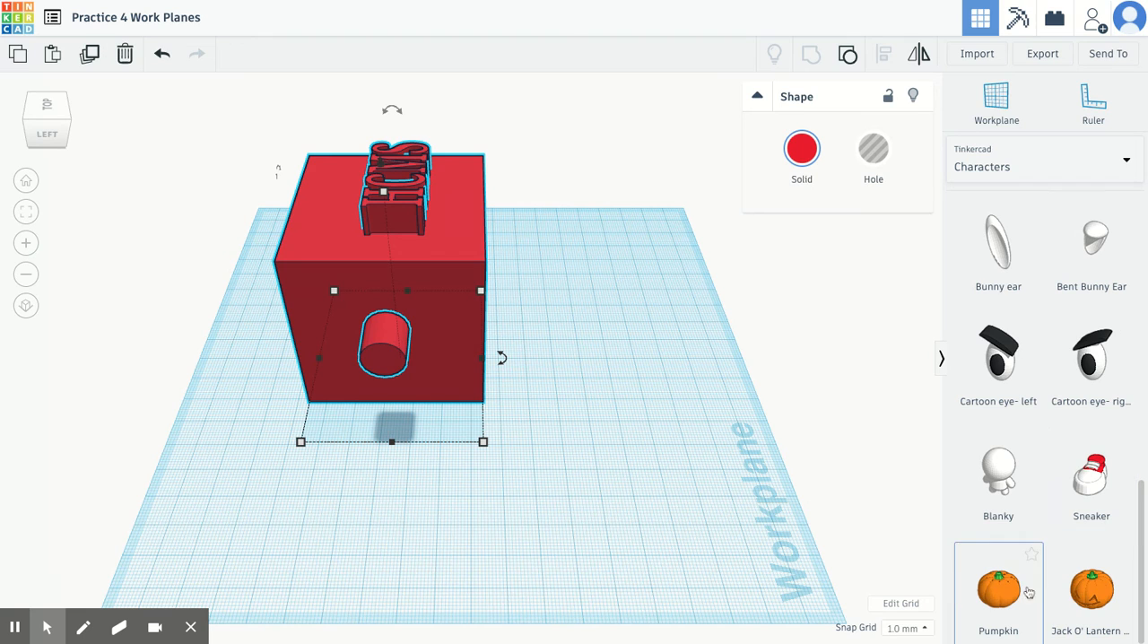
{"action": "left_click", "coordinate": [1091, 591]}
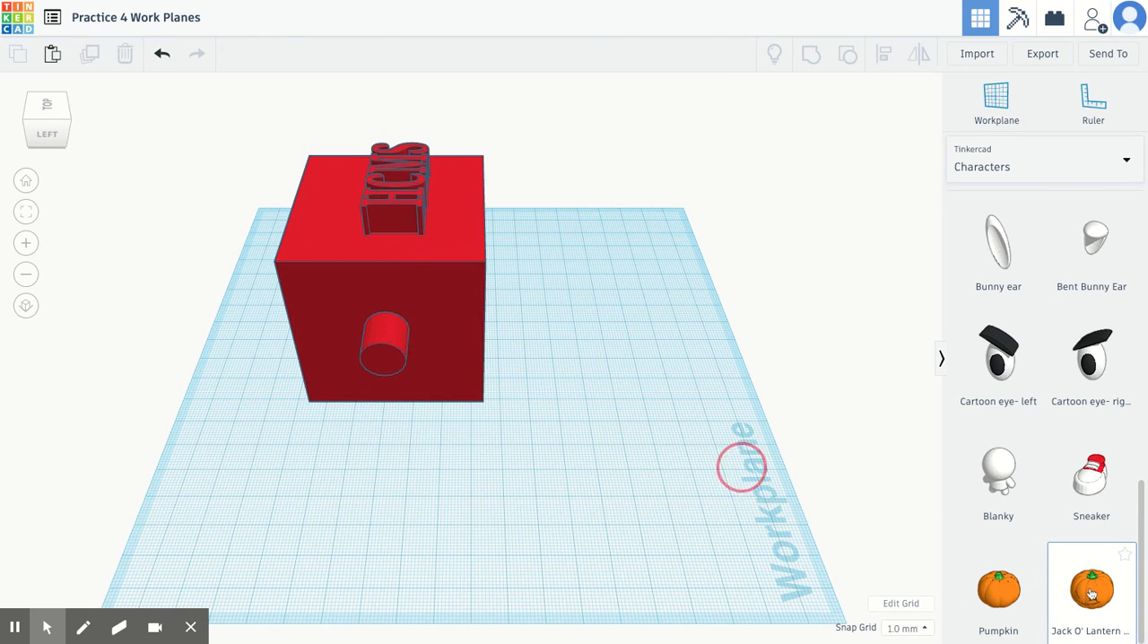
{"action": "left_click", "coordinate": [589, 439]}
{"action": "left_click", "coordinate": [743, 390]}
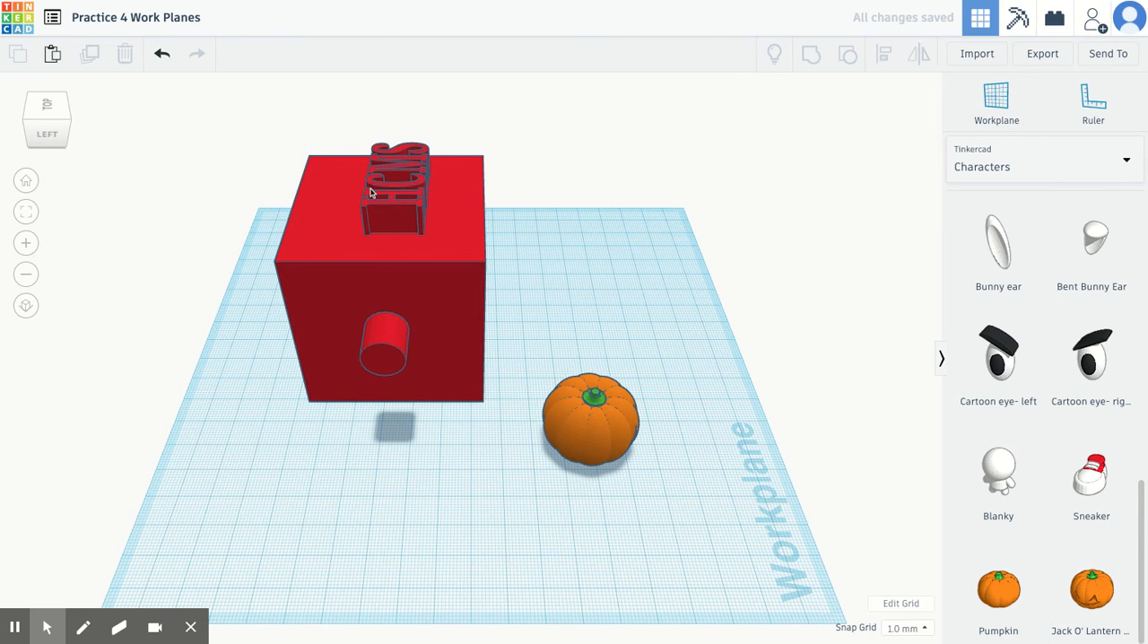